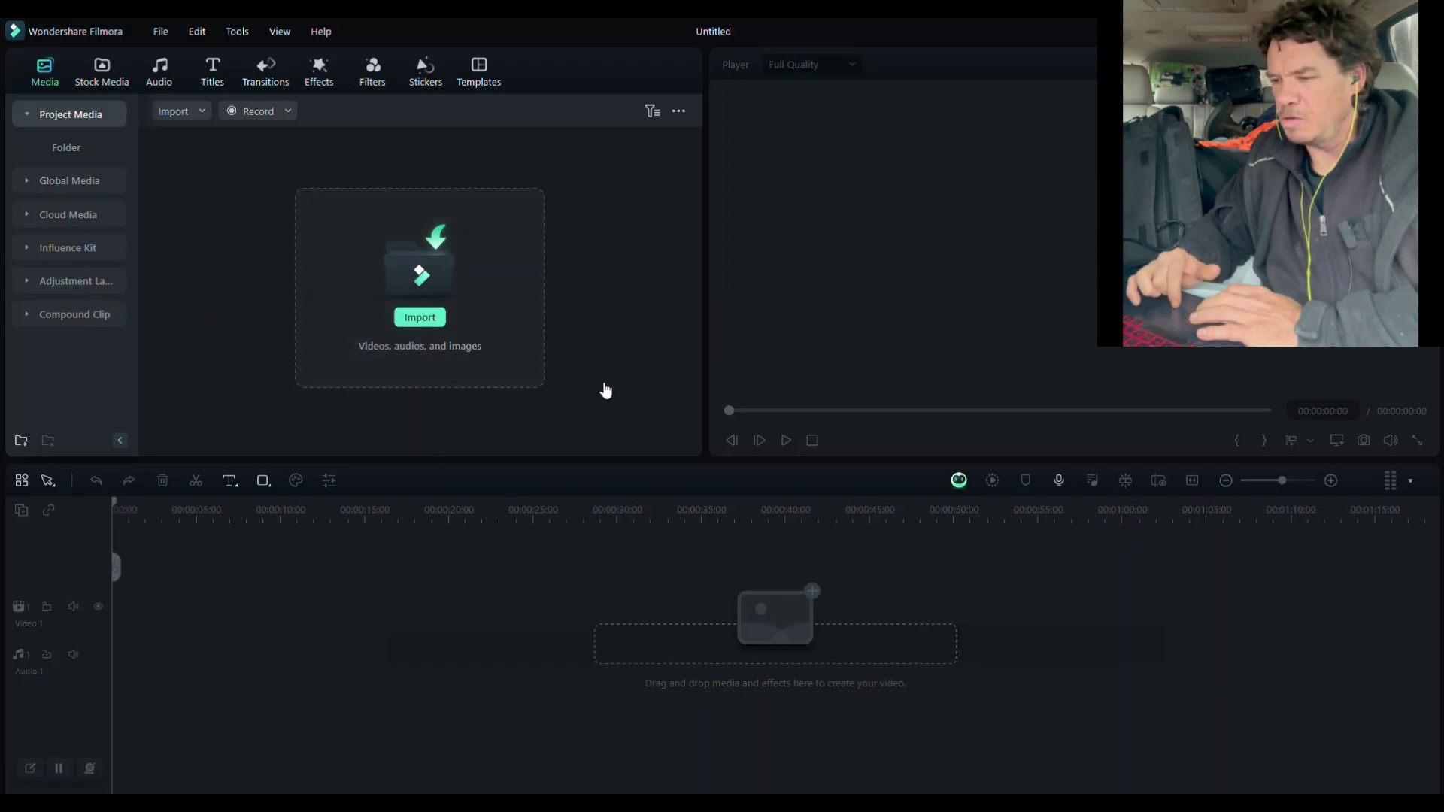
- Import the 22-second IMG_8551 video from the a Basic Editing folder into the project media
{"action": "left_click", "coordinate": [419, 325]}
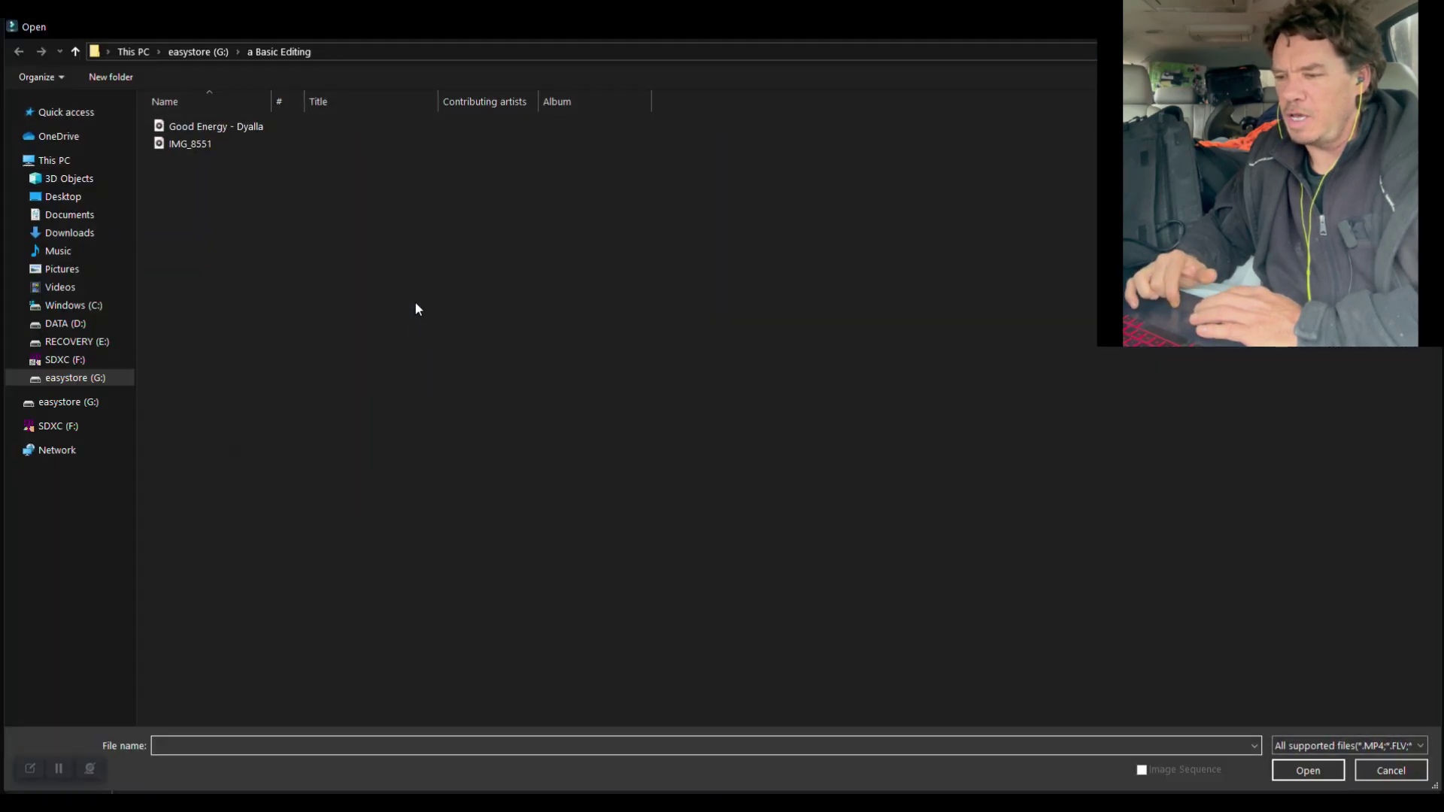
{"action": "left_click", "coordinate": [190, 147]}
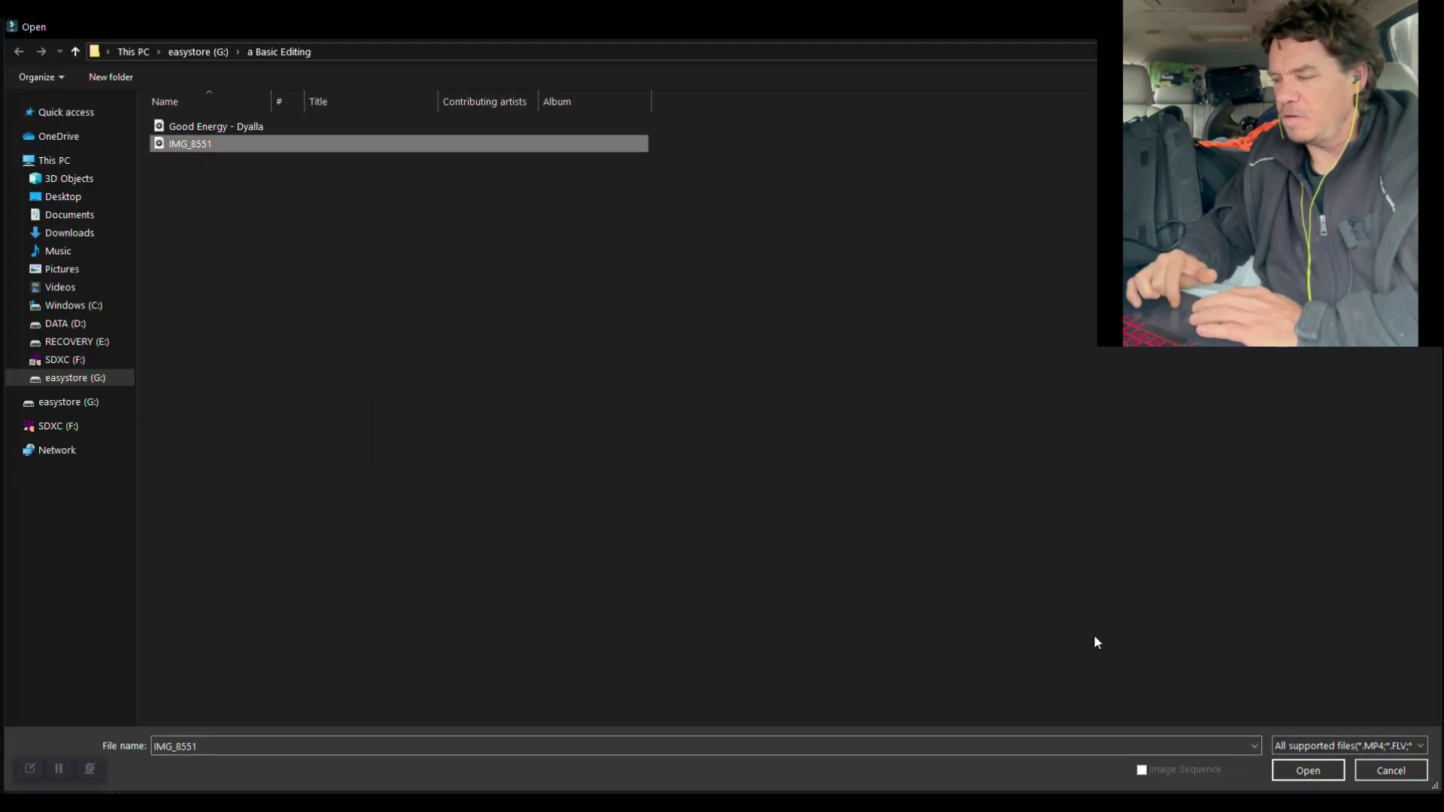
{"action": "left_click", "coordinate": [1310, 773]}
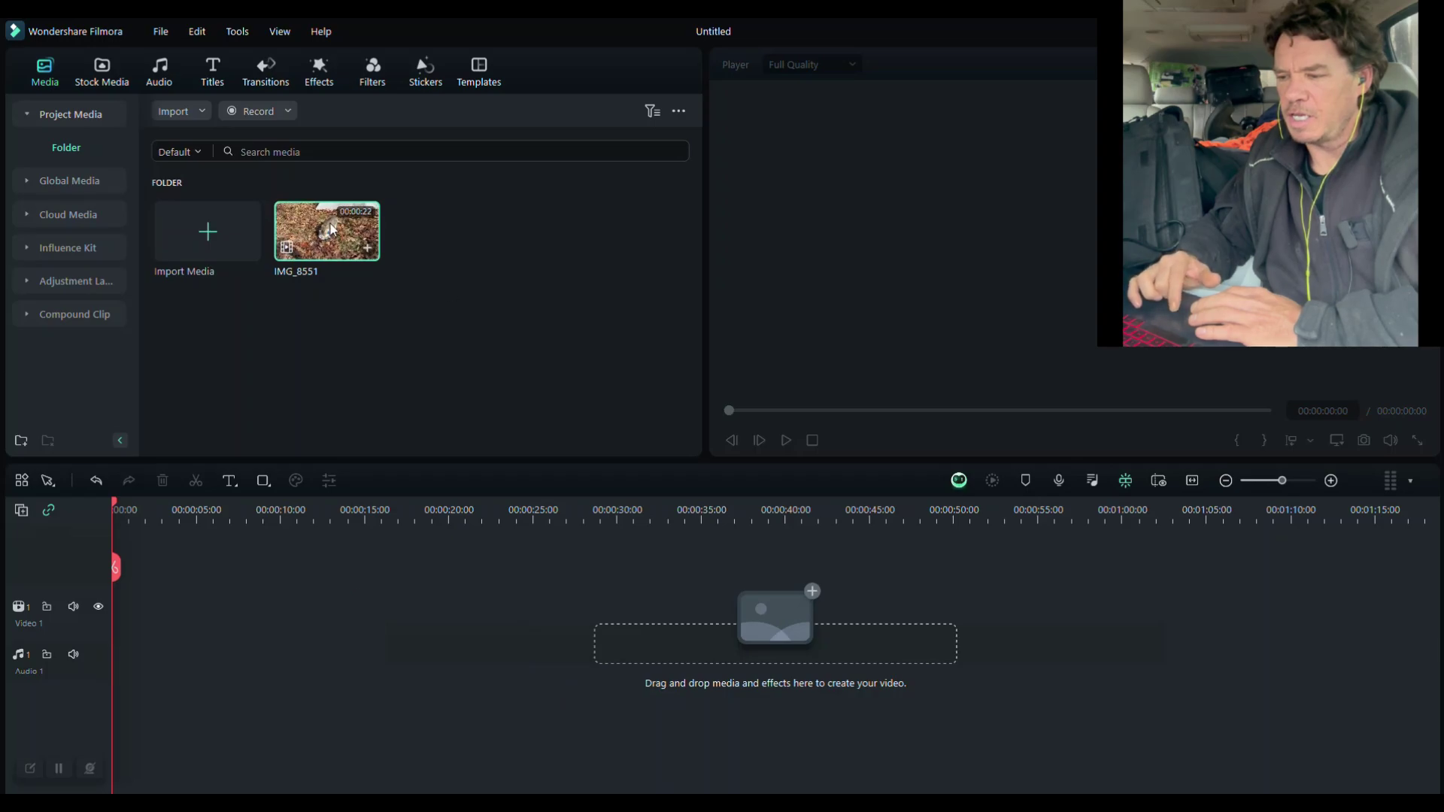
- Add IMG_8551 to Video 1 with project settings matched to 1920 x 1080 60fps, then preview it briefly
{"action": "mouse_move", "coordinate": [370, 252]}
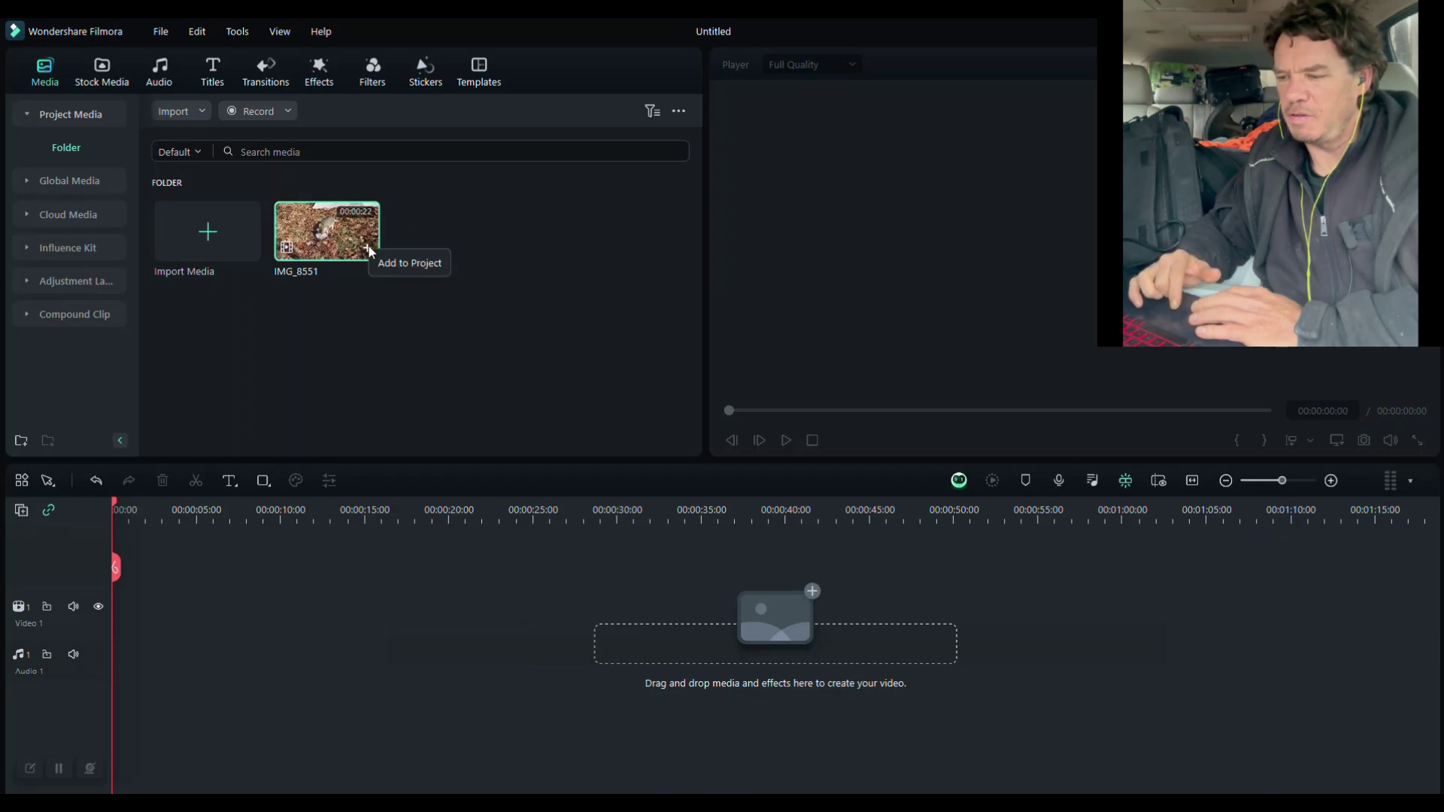
{"action": "left_click", "coordinate": [369, 249]}
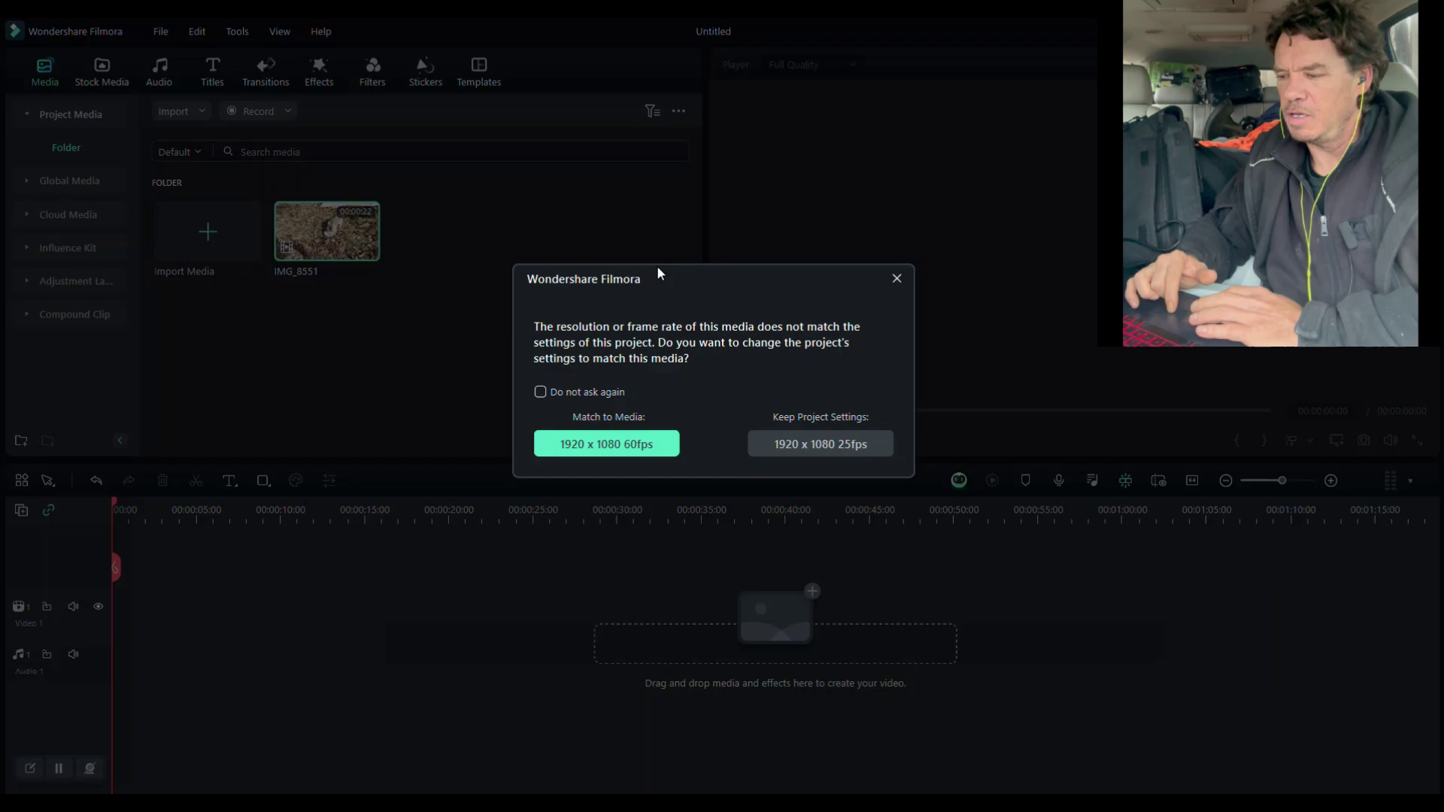
{"action": "left_click", "coordinate": [596, 448]}
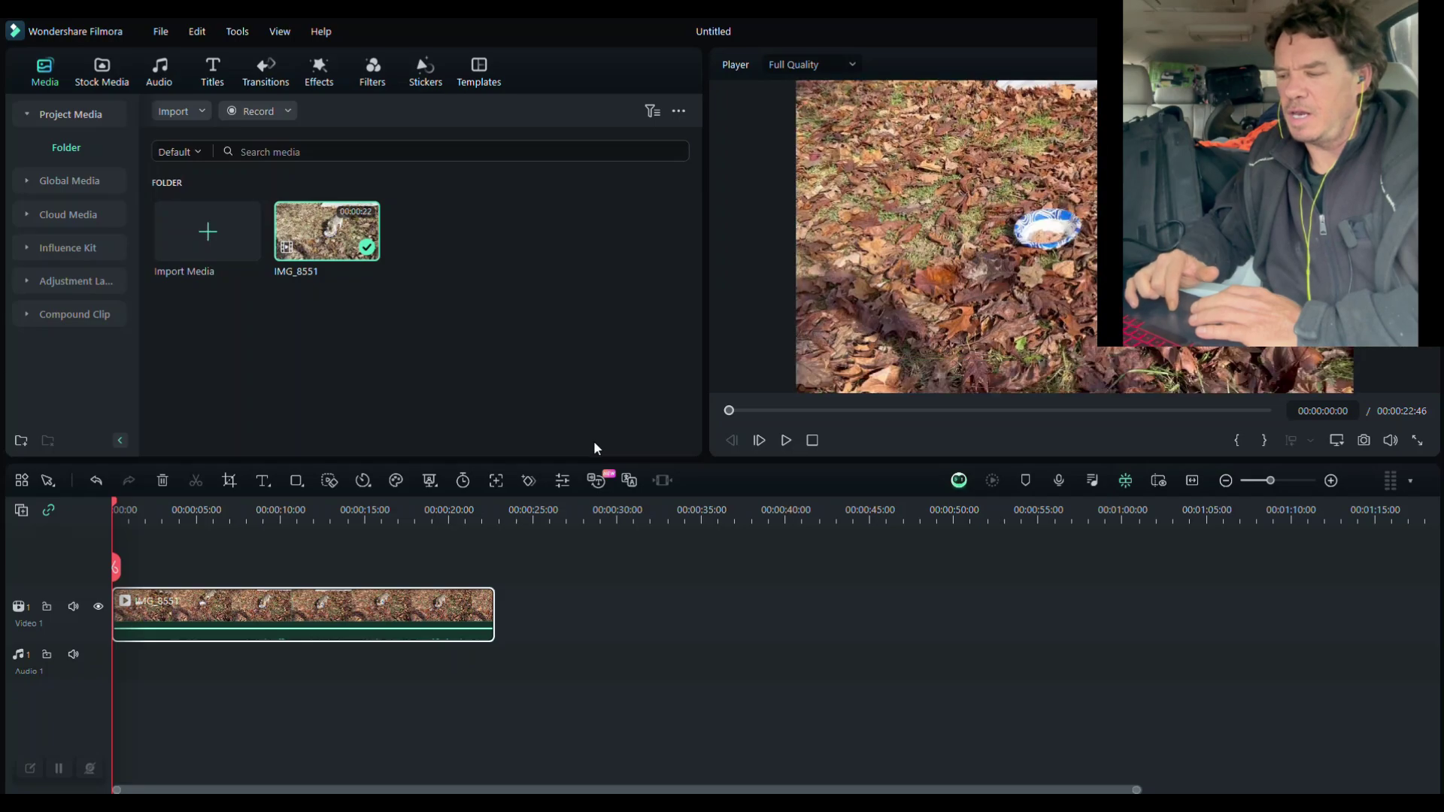
{"action": "left_click", "coordinate": [786, 441]}
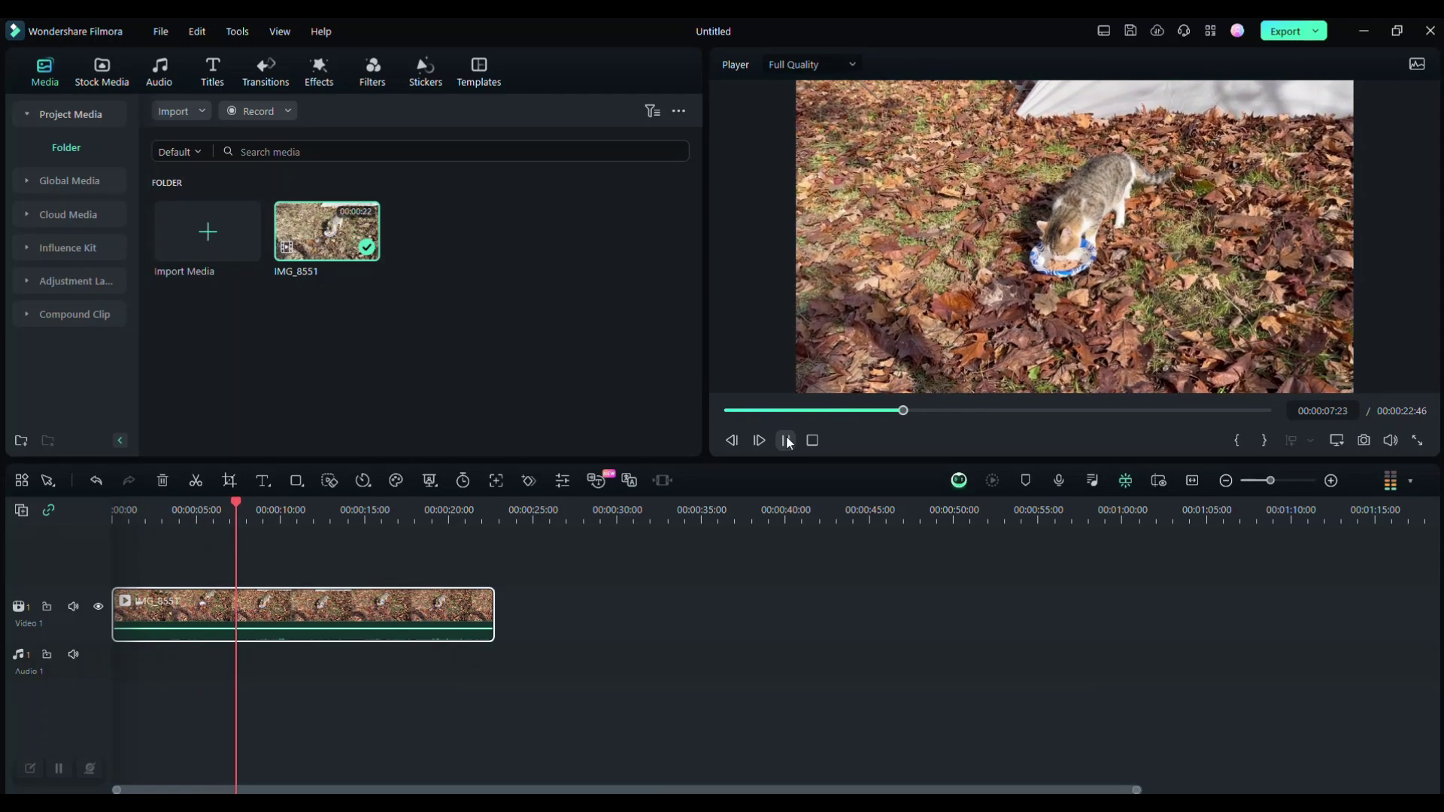
{"action": "left_click", "coordinate": [787, 440]}
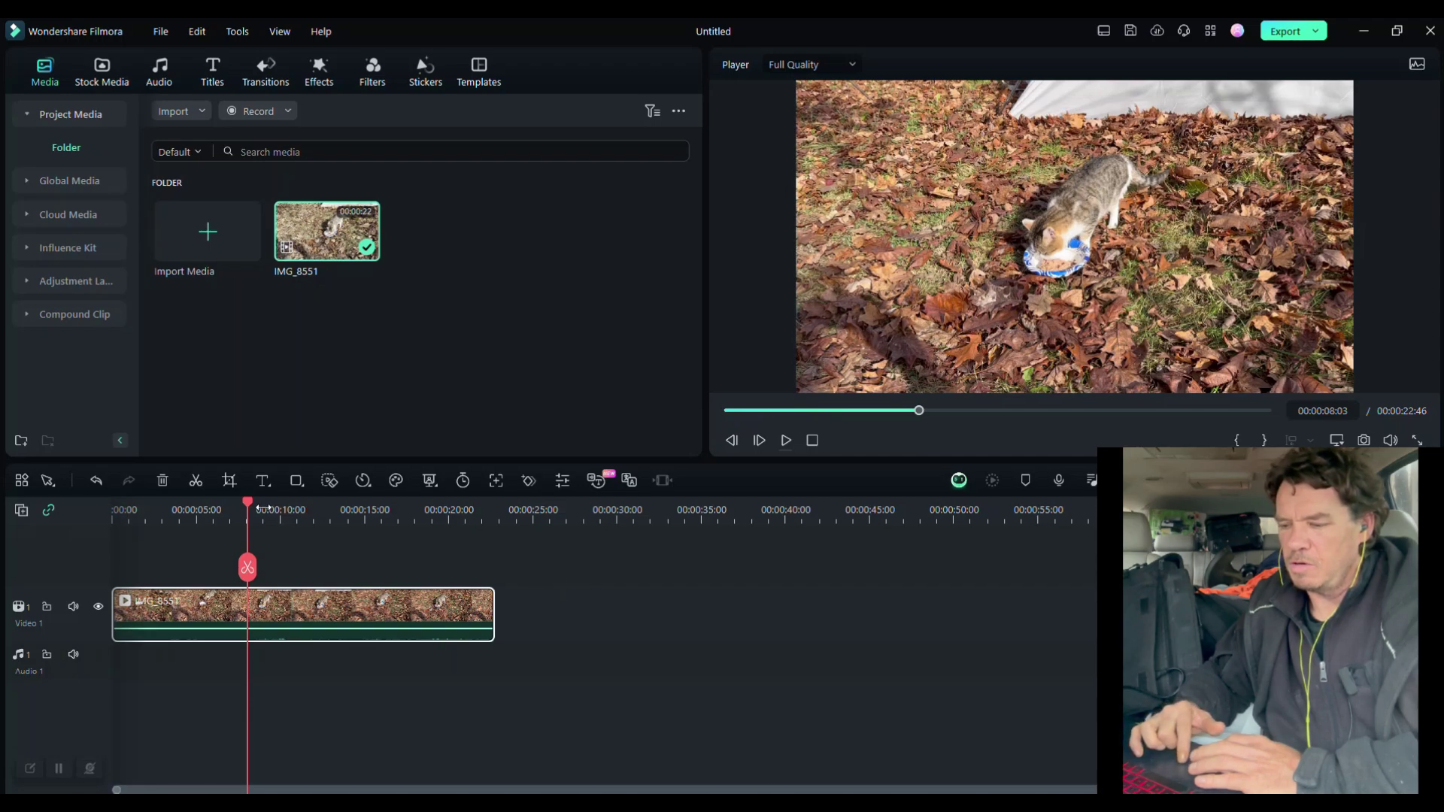
- Cut the IMG_8551 clip at 00:00:05:41 into two adjacent pieces
{"action": "left_click_drag", "start_coordinate": [248, 500], "coordinate": [208, 501]}
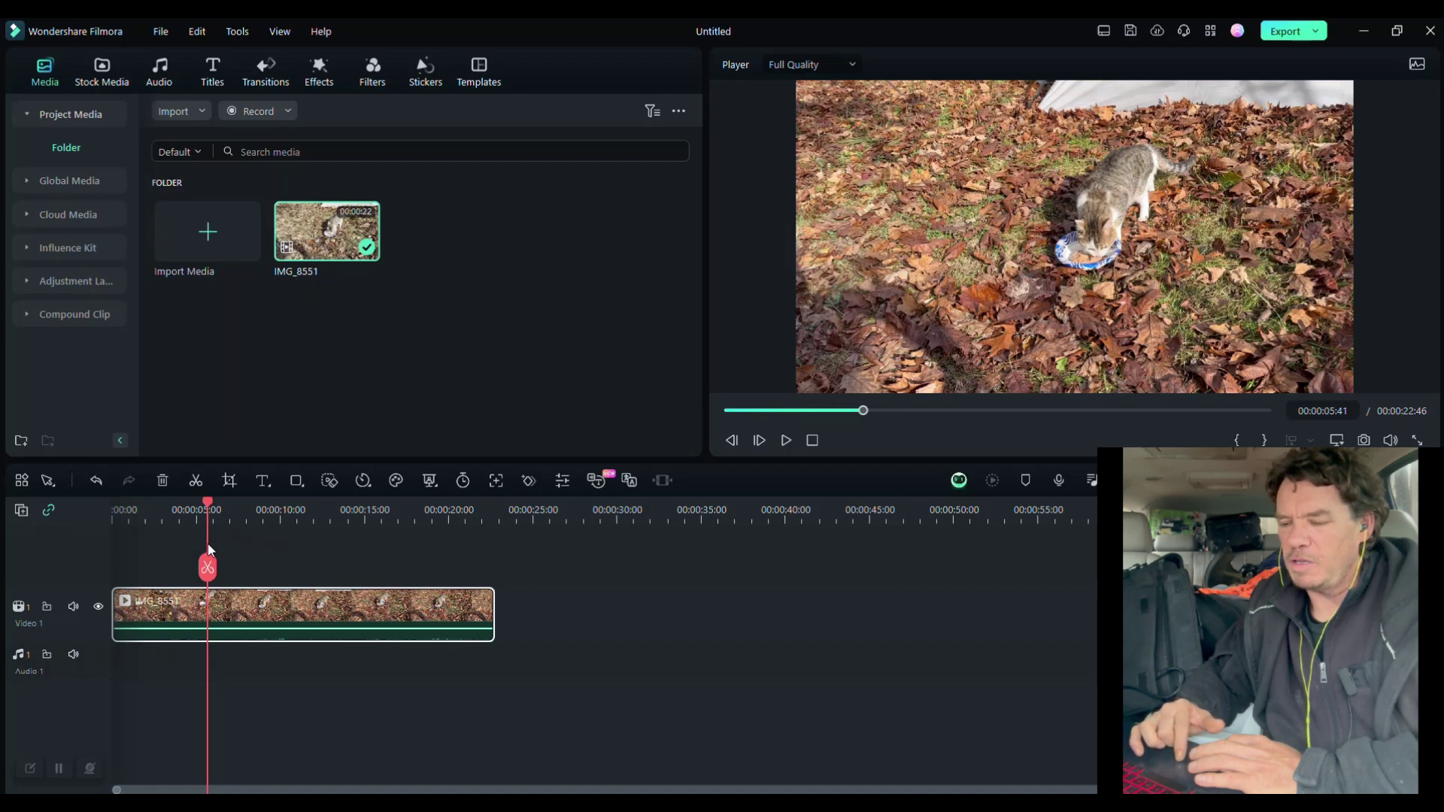
{"action": "left_click", "coordinate": [207, 569]}
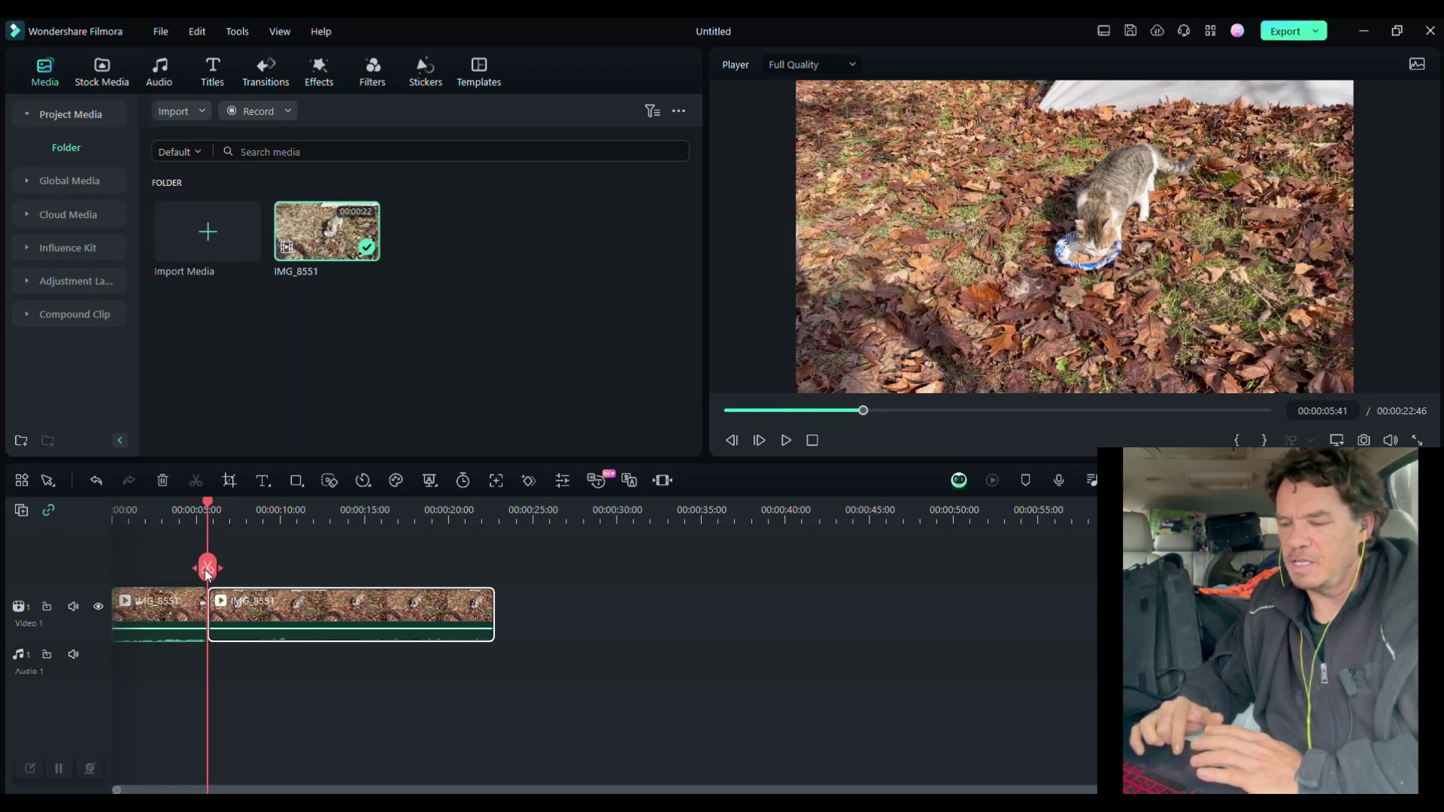
{"action": "mouse_move", "coordinate": [213, 613]}
{"action": "left_mouse_down"}
{"action": "mouse_move", "coordinate": [343, 613]}
{"action": "mouse_move", "coordinate": [213, 613]}
{"action": "left_mouse_up"}
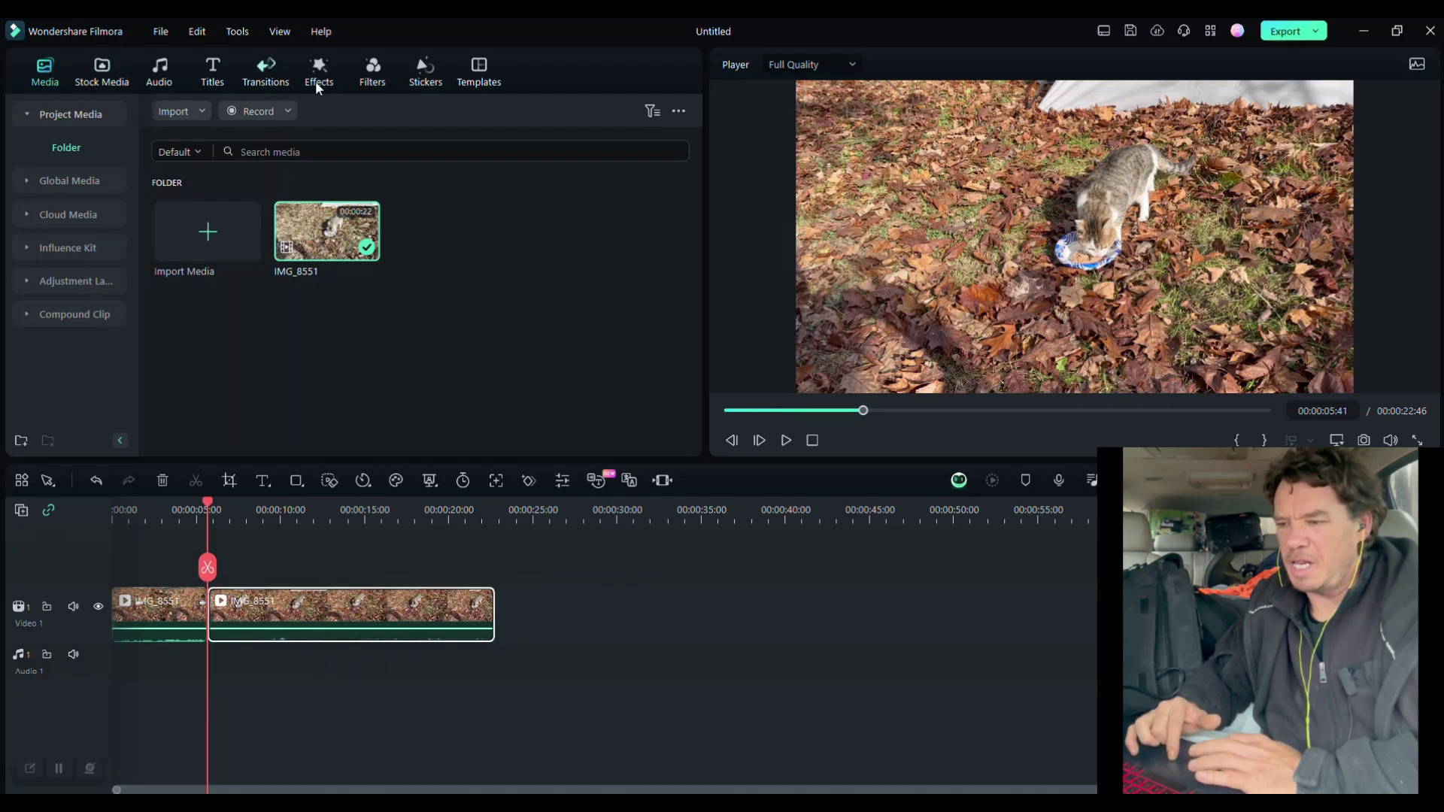
- Drop the Fade transition from Favorites onto the cut between the two clips
{"action": "left_click", "coordinate": [264, 72]}
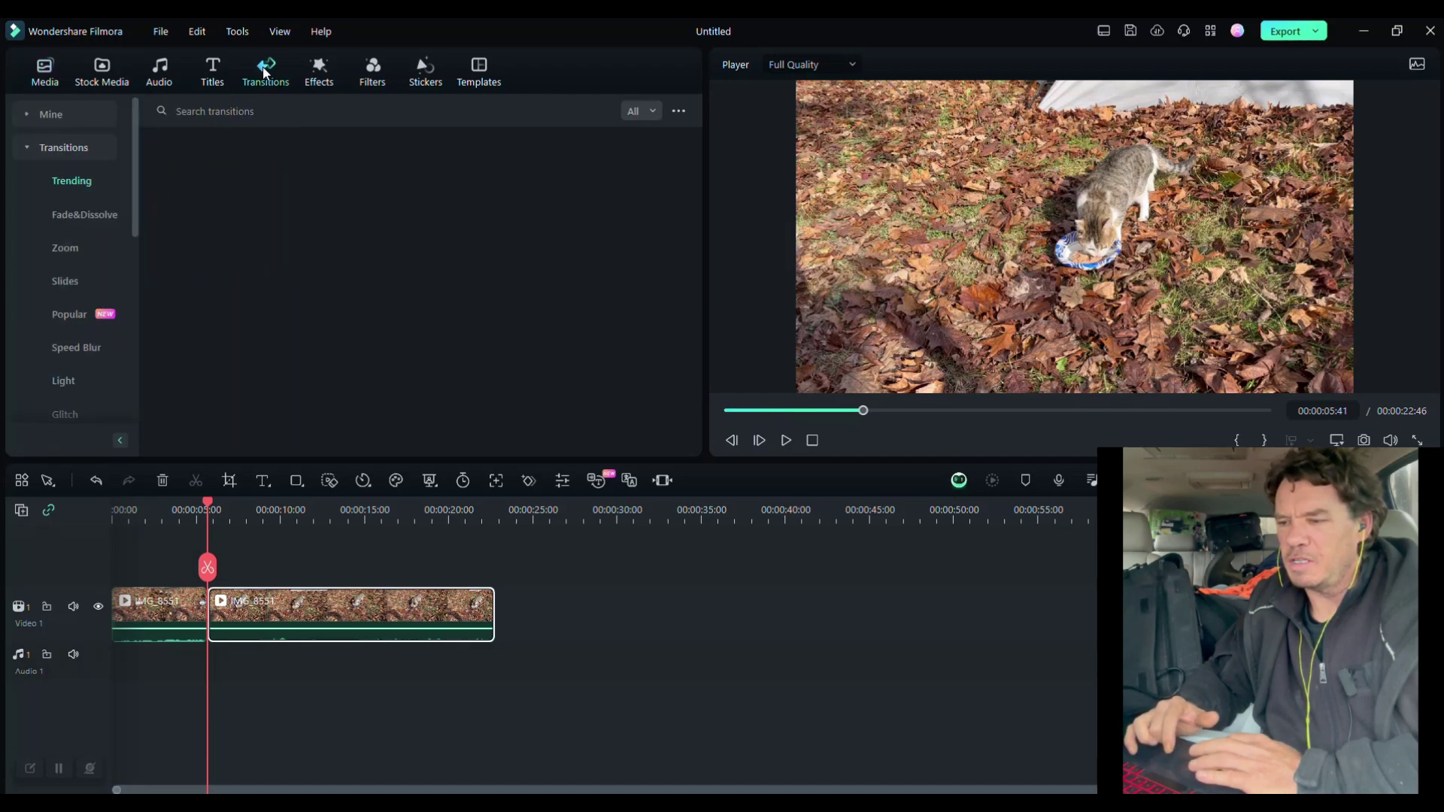
{"action": "left_click", "coordinate": [54, 112]}
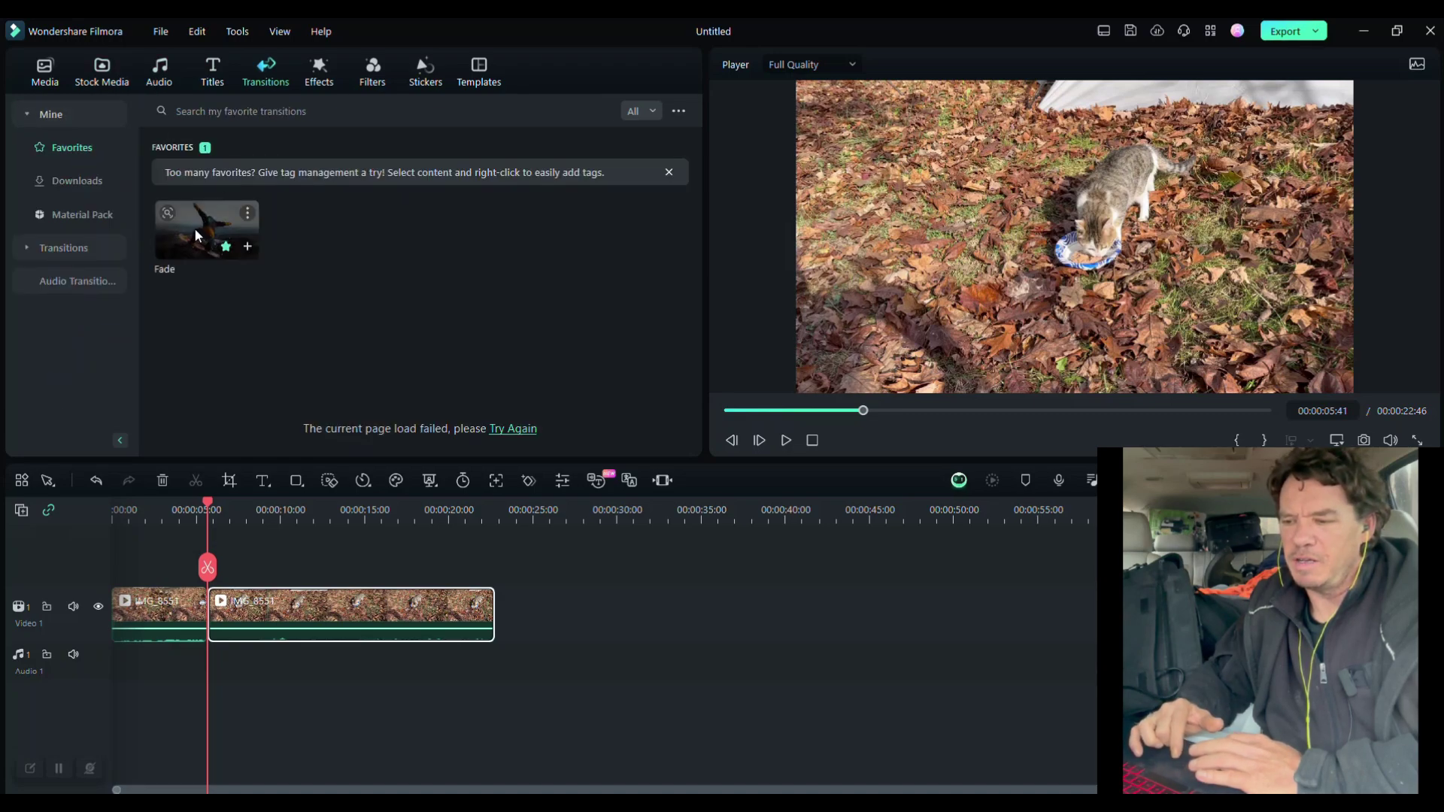
{"action": "left_click_drag", "start_coordinate": [196, 229], "coordinate": [202, 610]}
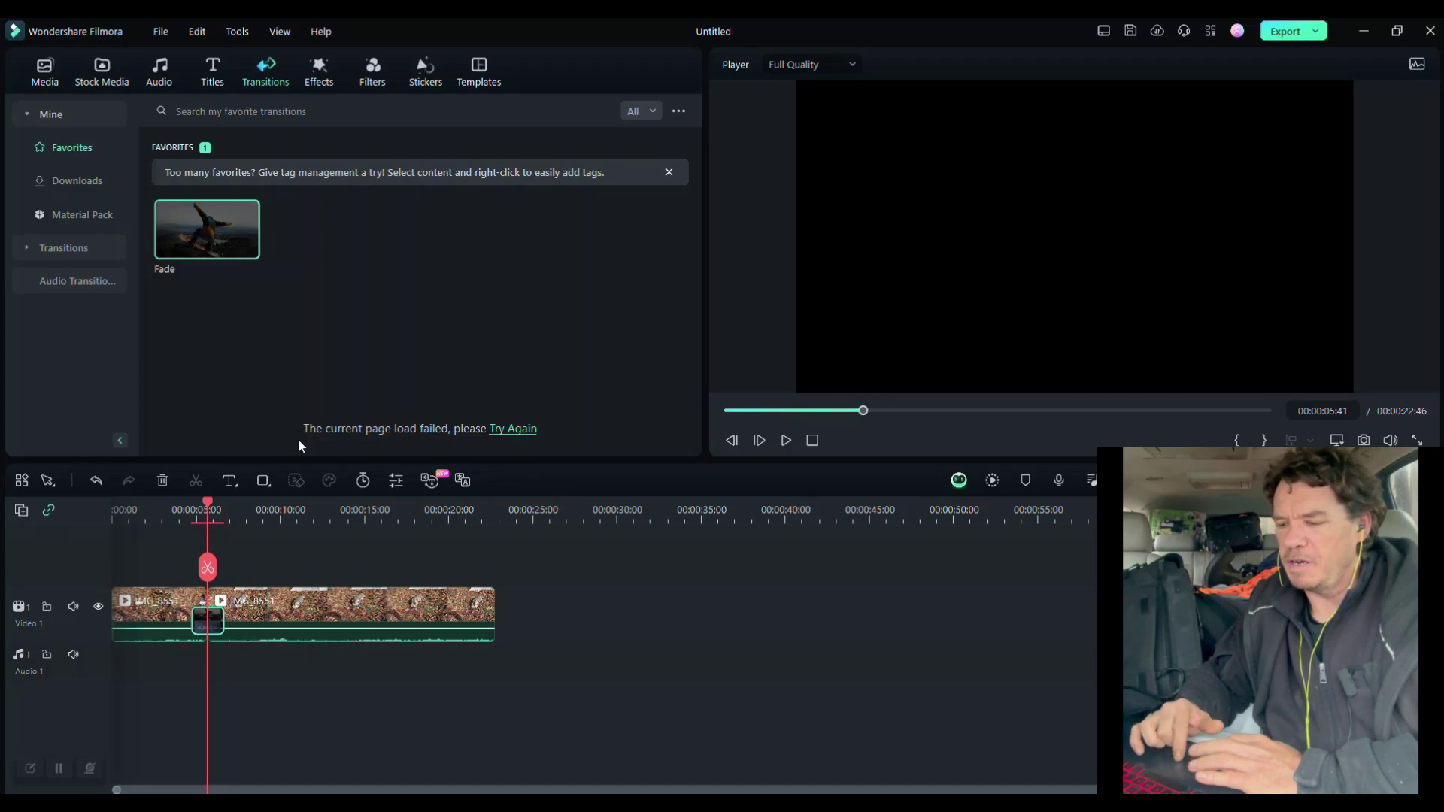
- Play back across the fade to check it, leaving the playhead near 12 seconds
{"action": "left_click_drag", "start_coordinate": [208, 502], "coordinate": [178, 502]}
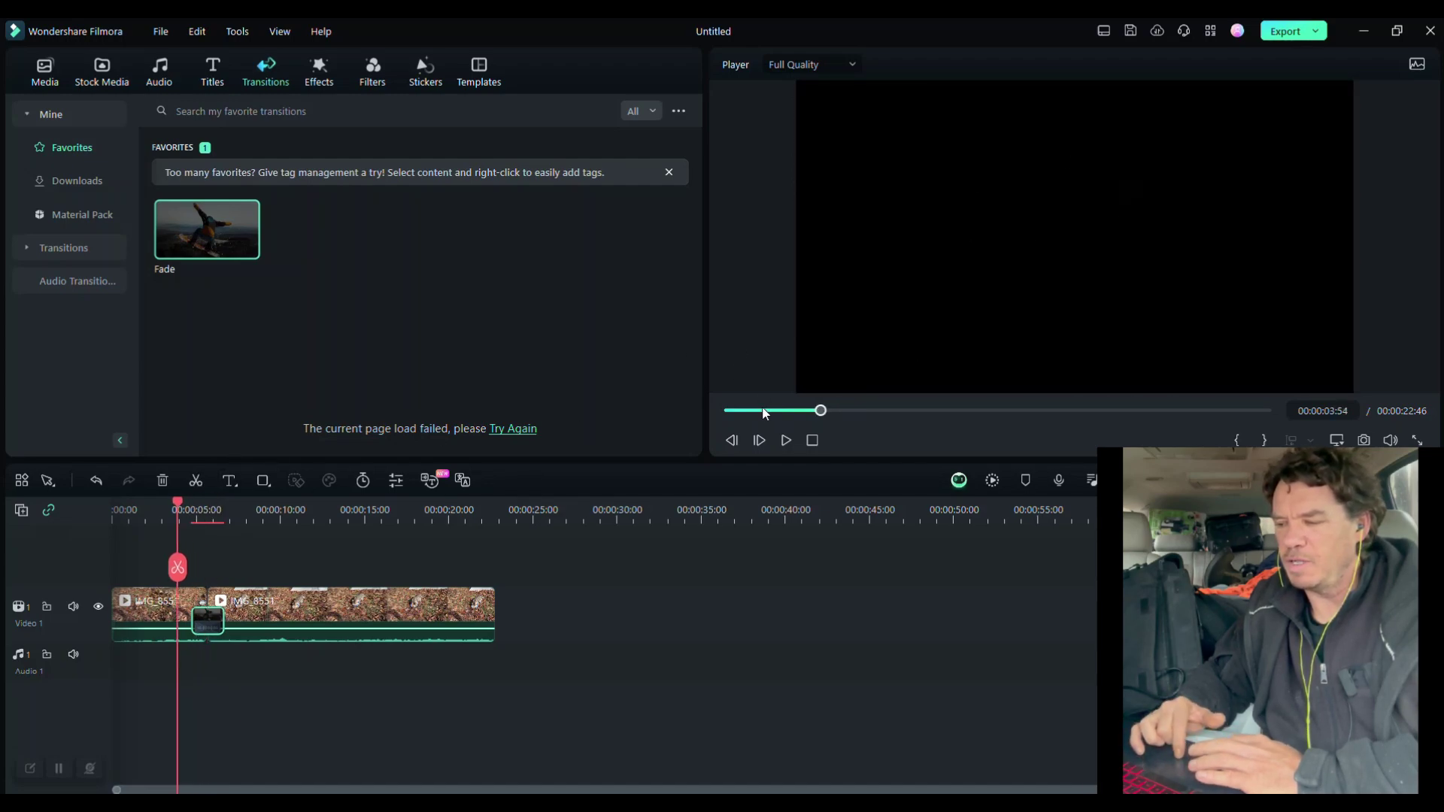
{"action": "left_click", "coordinate": [786, 442]}
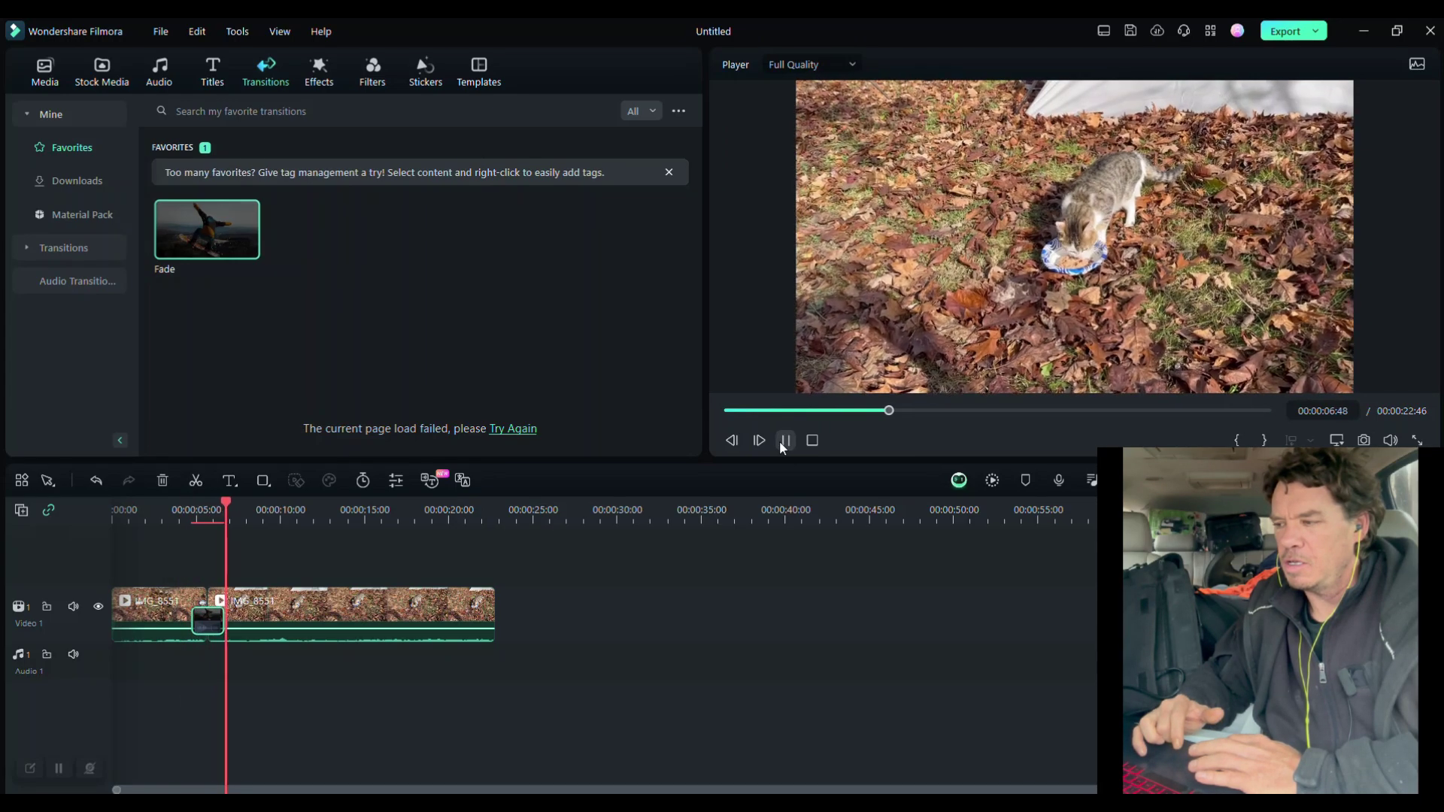
{"action": "left_click", "coordinate": [784, 444]}
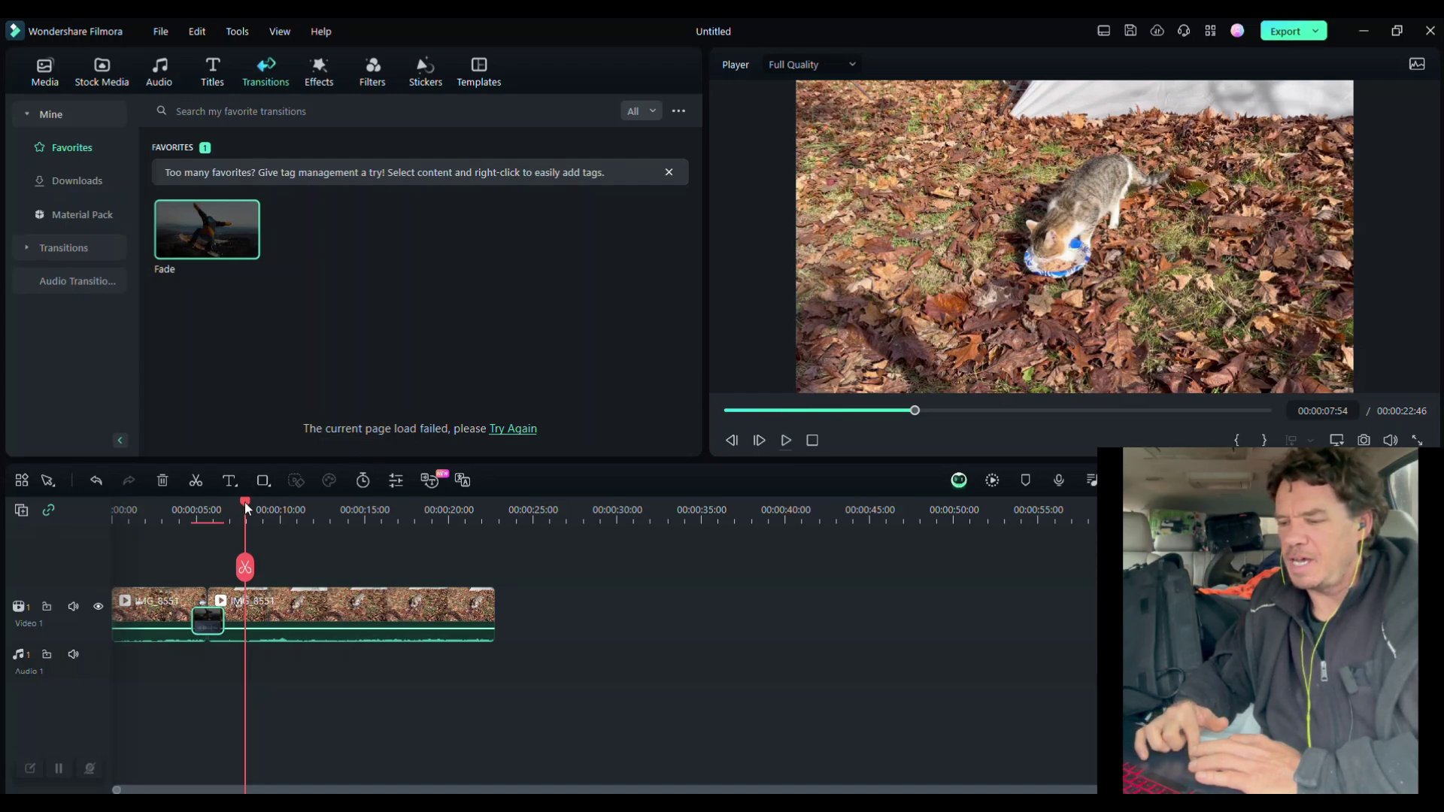
{"action": "left_click_drag", "start_coordinate": [247, 503], "coordinate": [317, 502]}
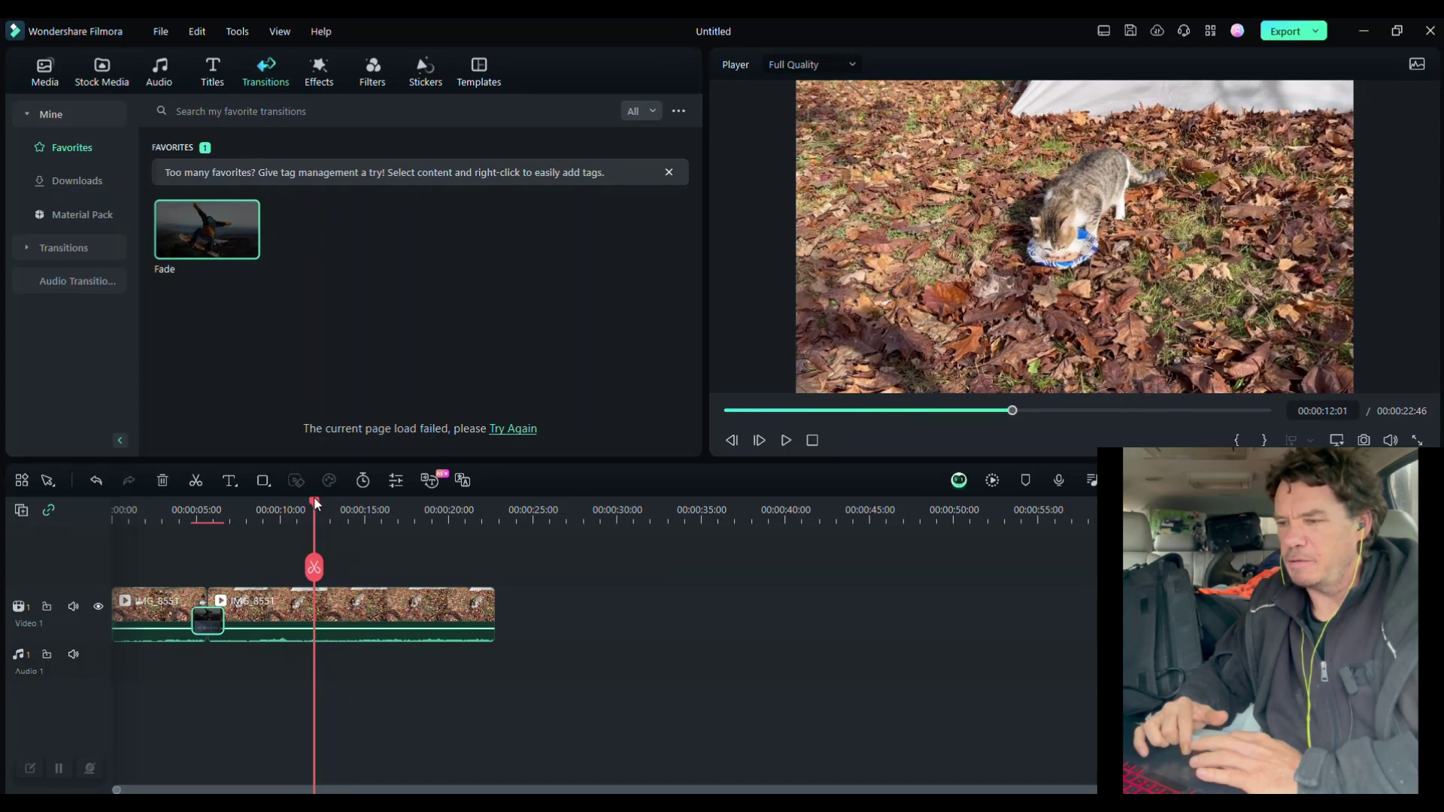
- Place the custom 'size 40' title on Video 2 at the 12-second playhead
{"action": "left_click", "coordinate": [217, 76]}
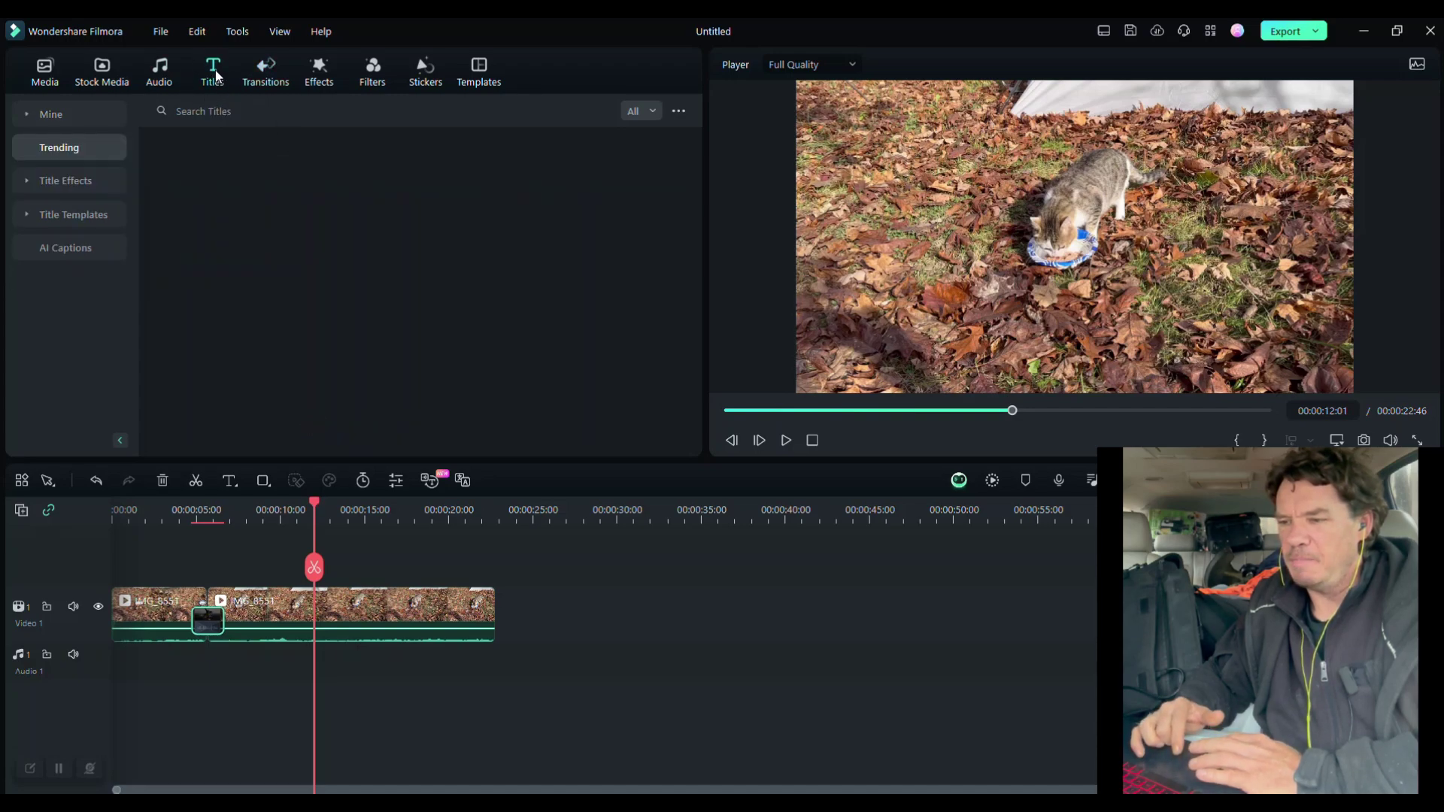
{"action": "left_click", "coordinate": [59, 114]}
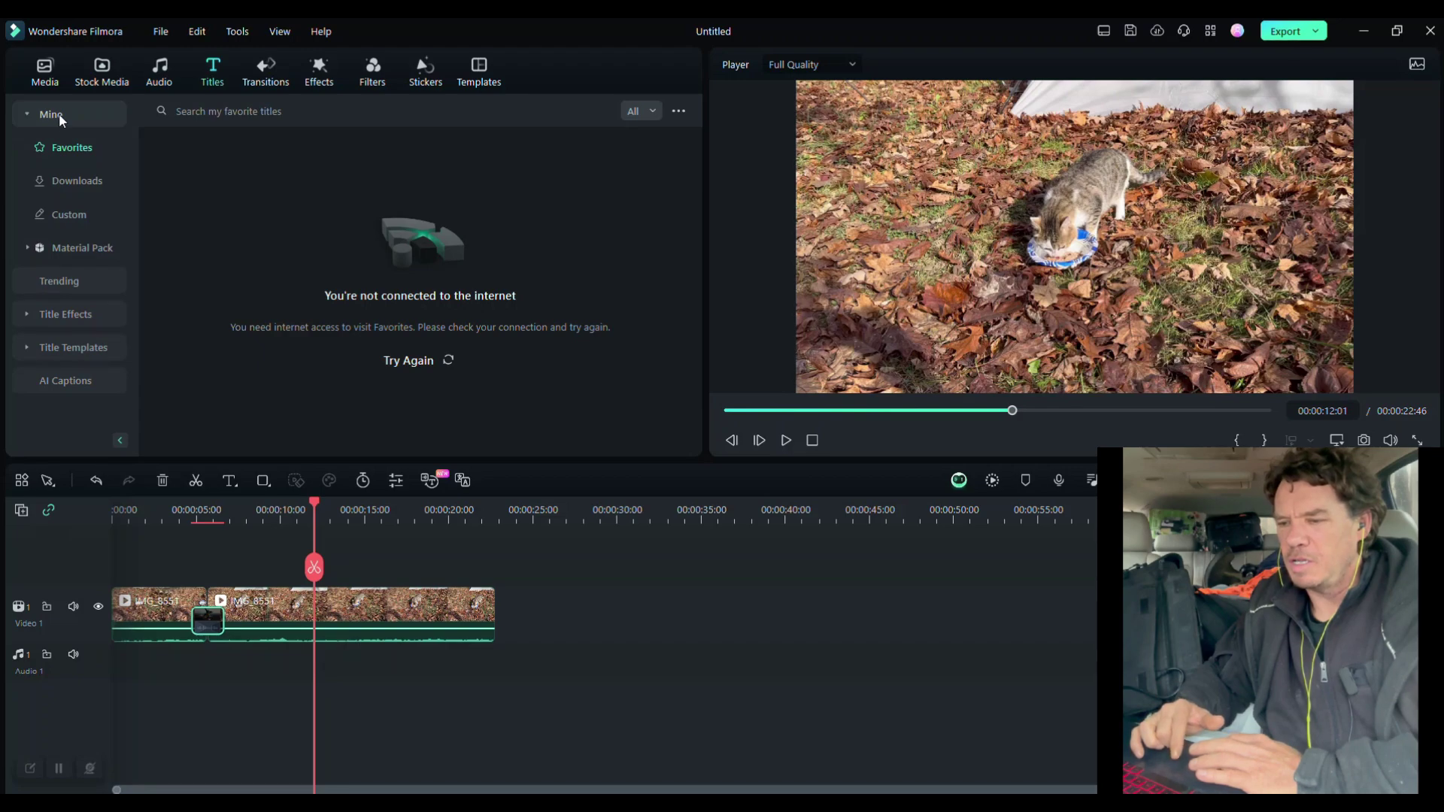
{"action": "left_click", "coordinate": [63, 214]}
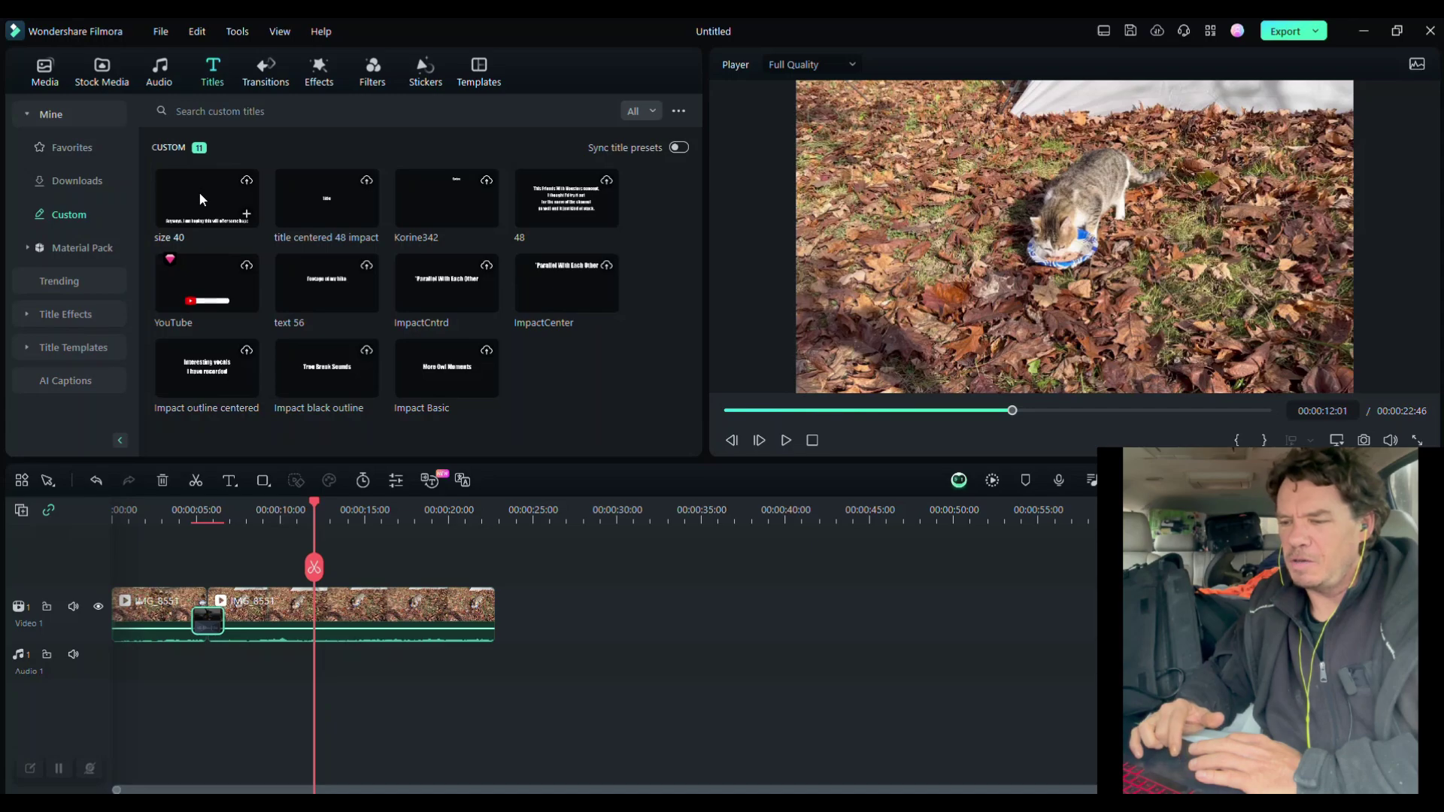
{"action": "left_click_drag", "start_coordinate": [200, 195], "coordinate": [325, 549]}
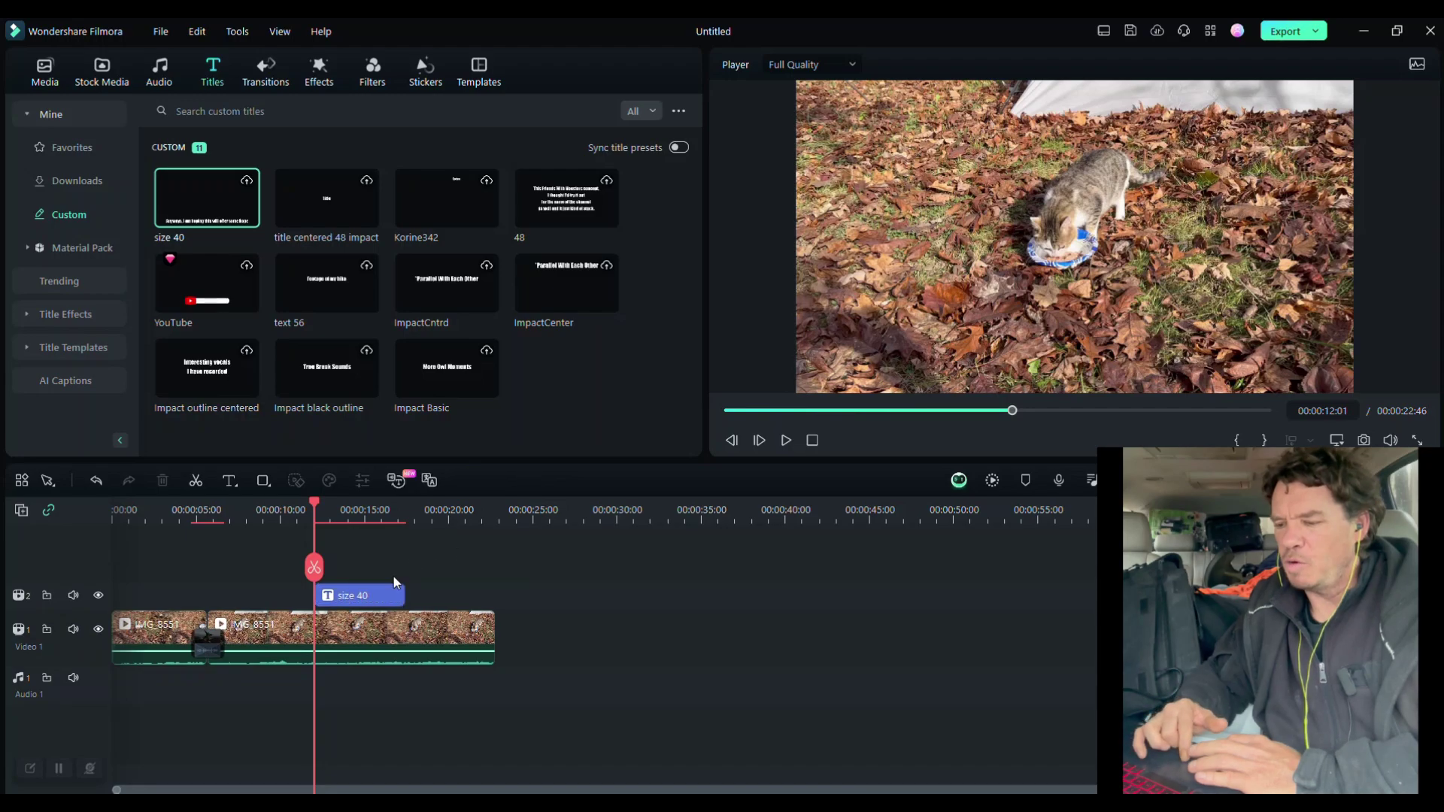
- Change the title's text to 'So cute' and apply it
{"action": "double_click", "coordinate": [368, 602]}
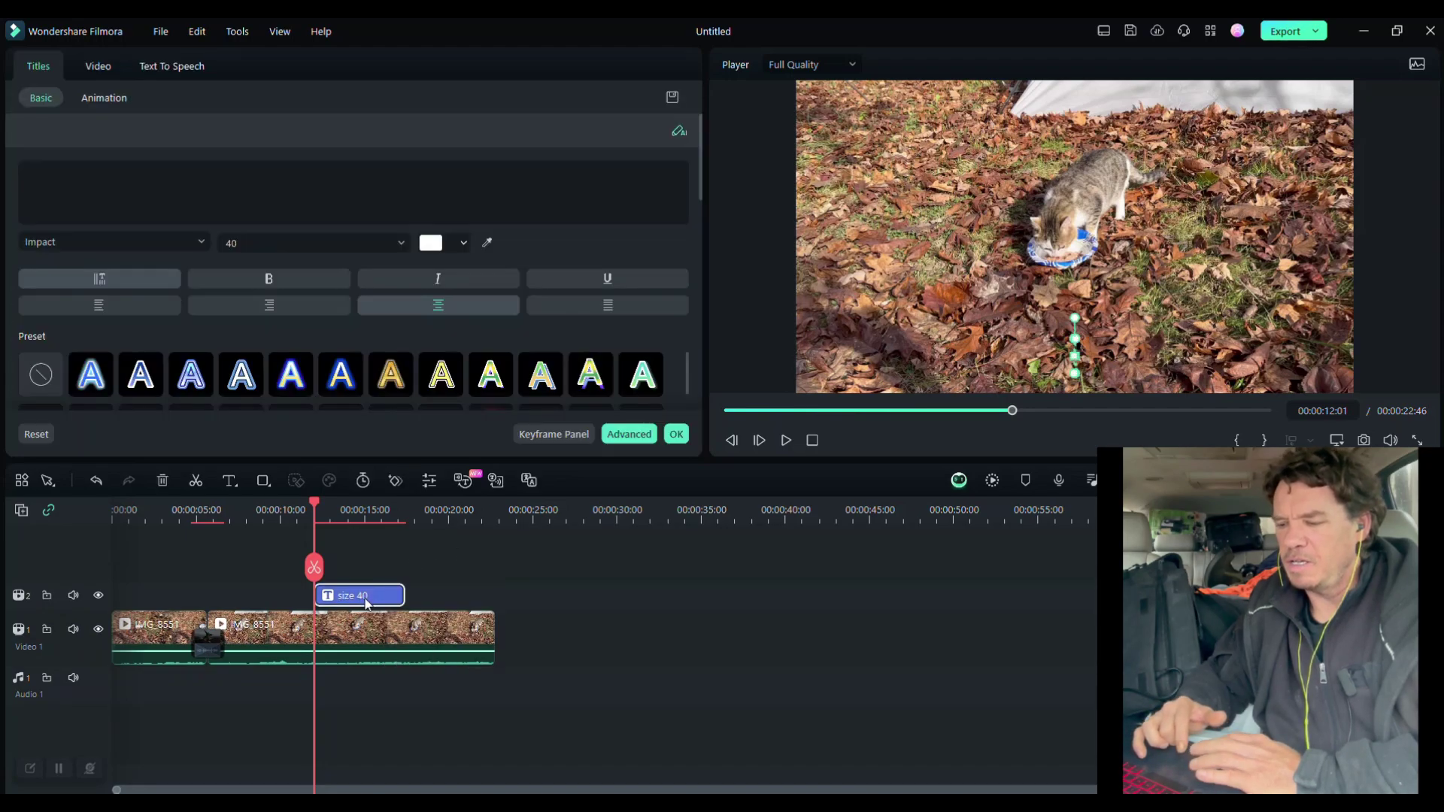
{"action": "left_click", "coordinate": [58, 175]}
{"action": "type", "text": "S"}
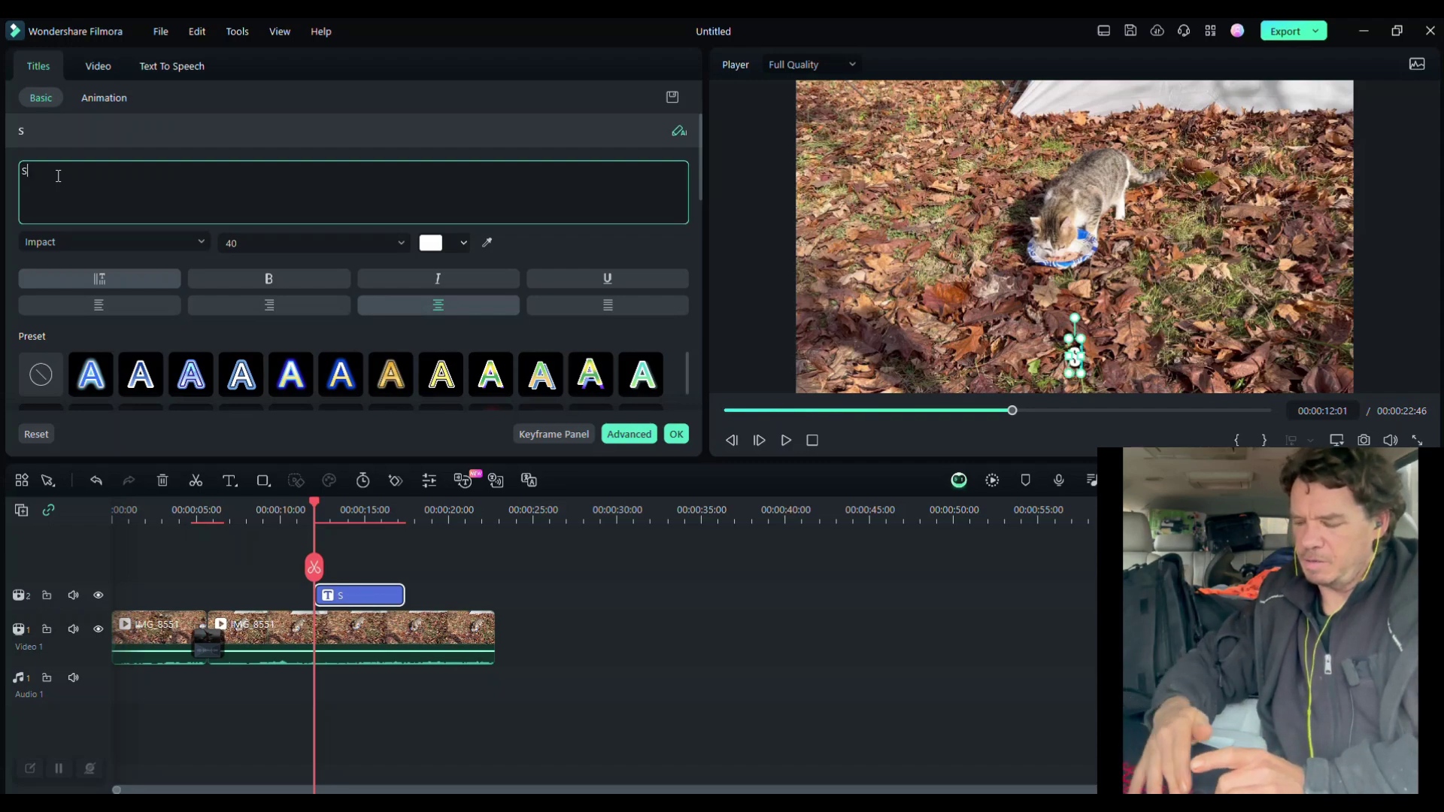
{"action": "type", "text": "o cute"}
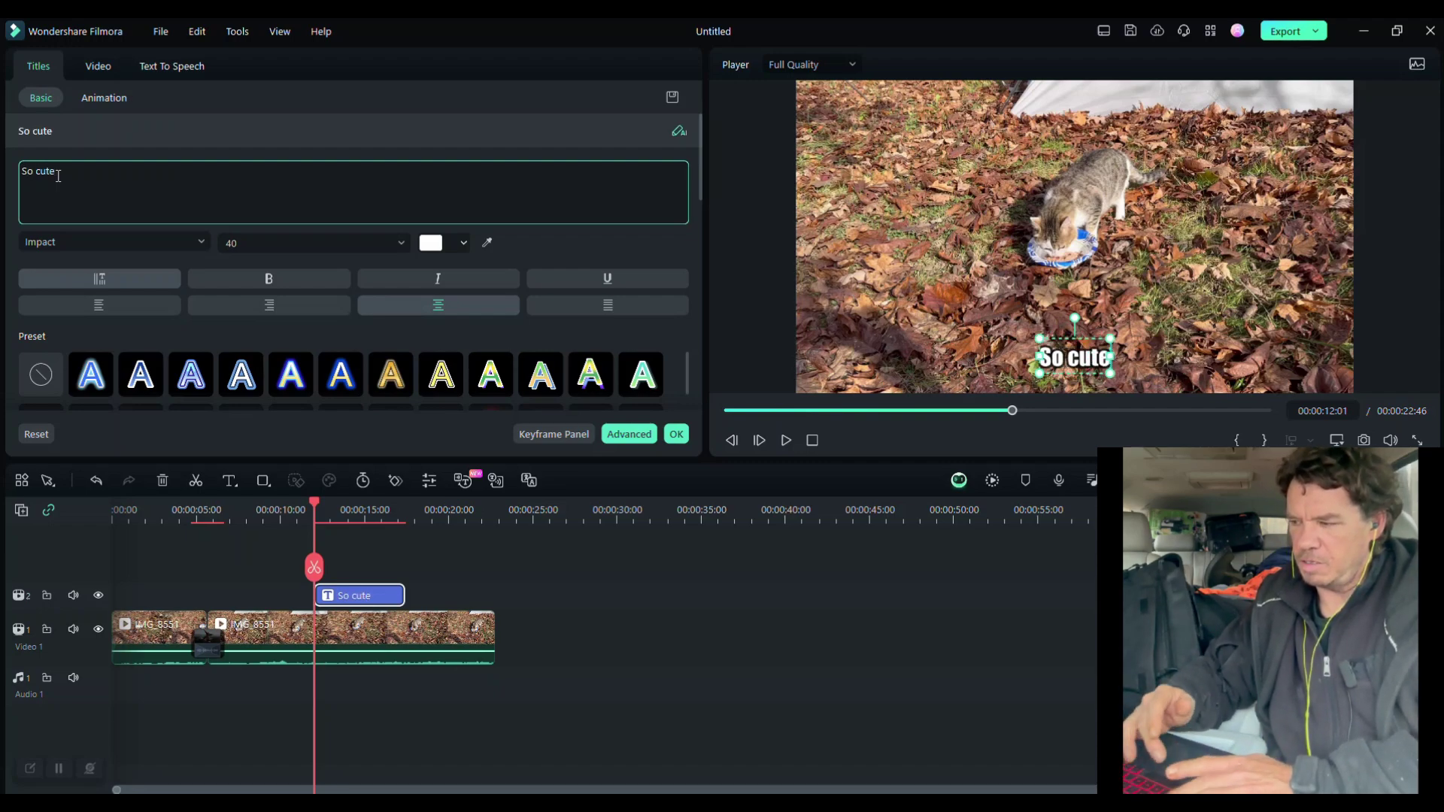
{"action": "left_click", "coordinate": [676, 434]}
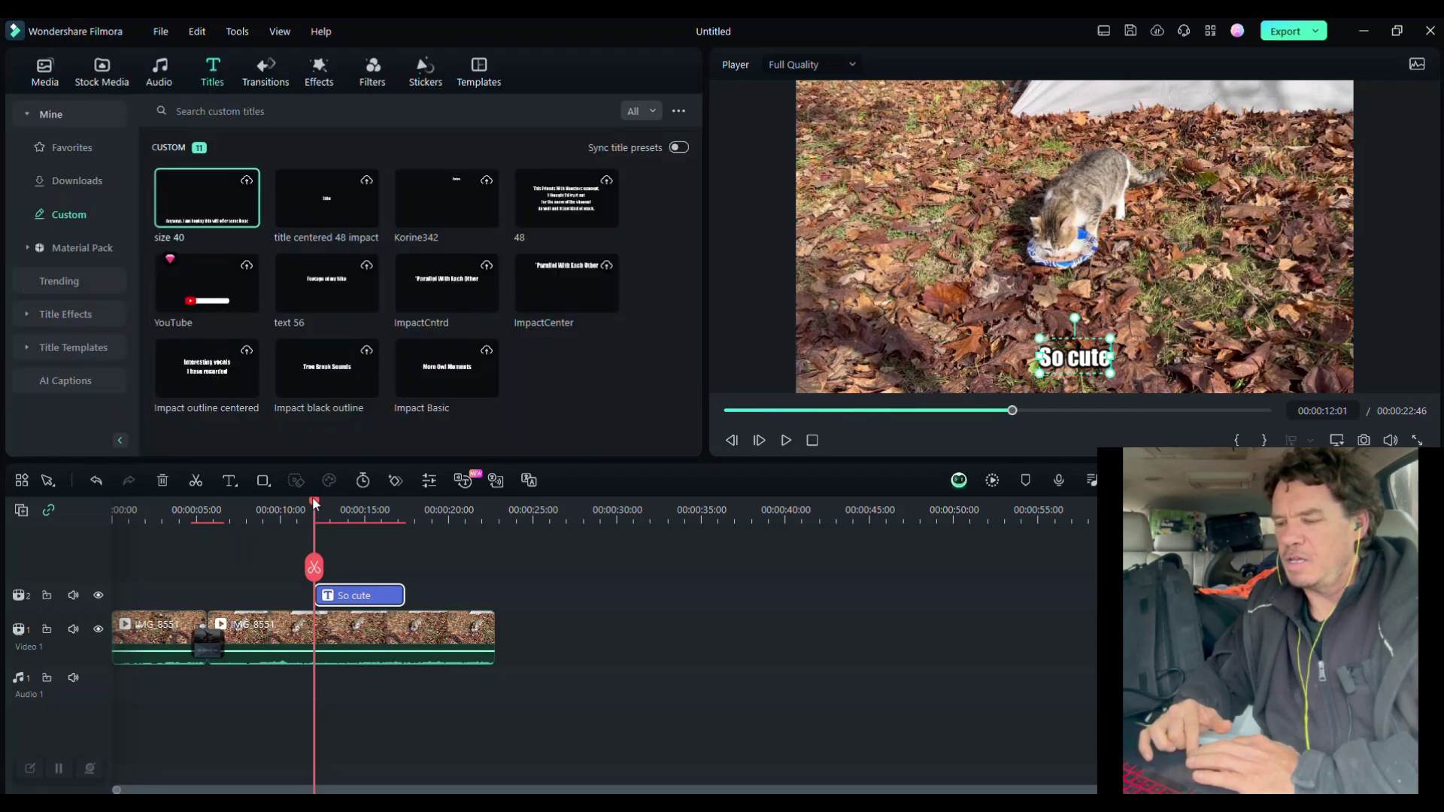
- Play from just before 12 seconds to watch 'So cute' appear over the cat footage
{"action": "left_click_drag", "start_coordinate": [315, 505], "coordinate": [303, 504]}
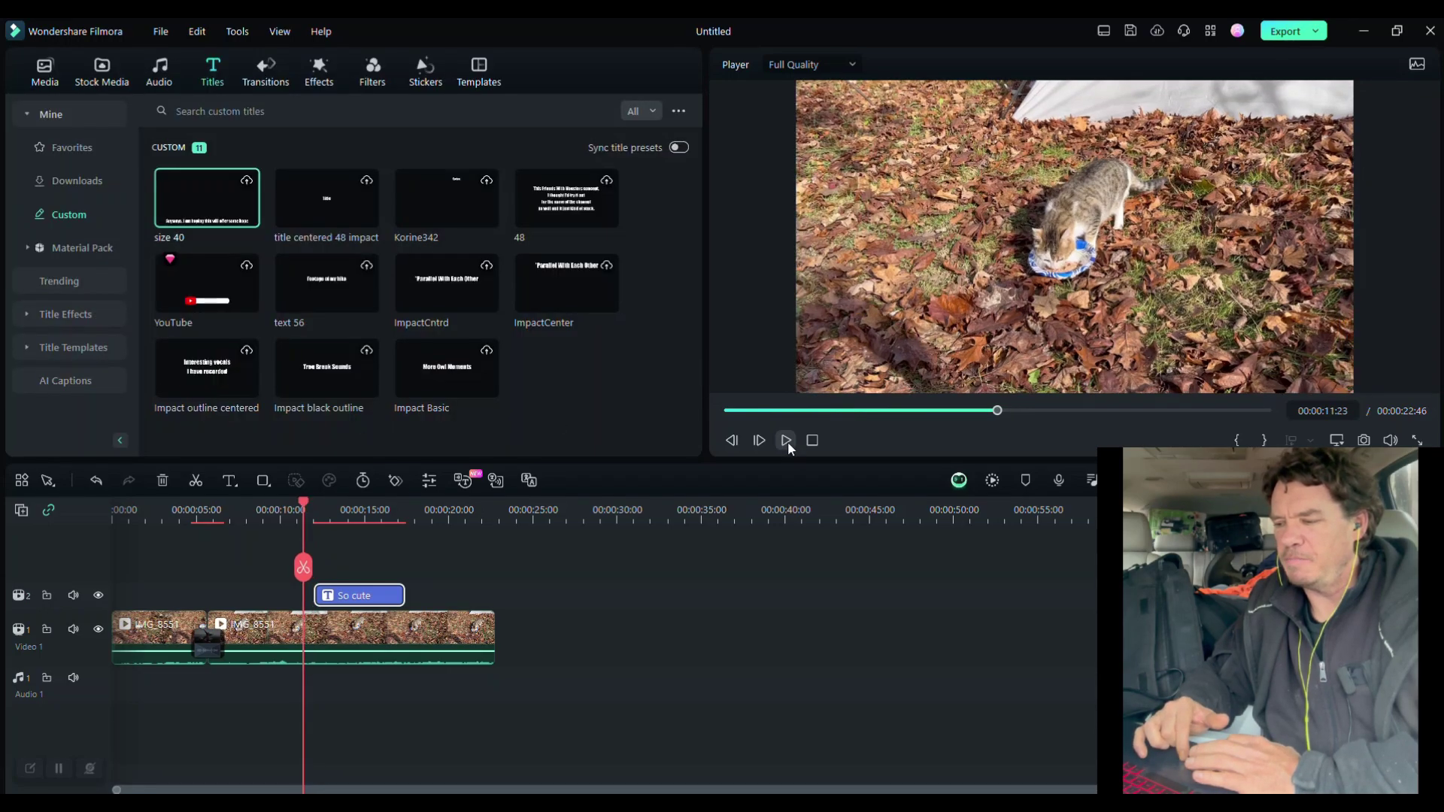
{"action": "left_click", "coordinate": [787, 441]}
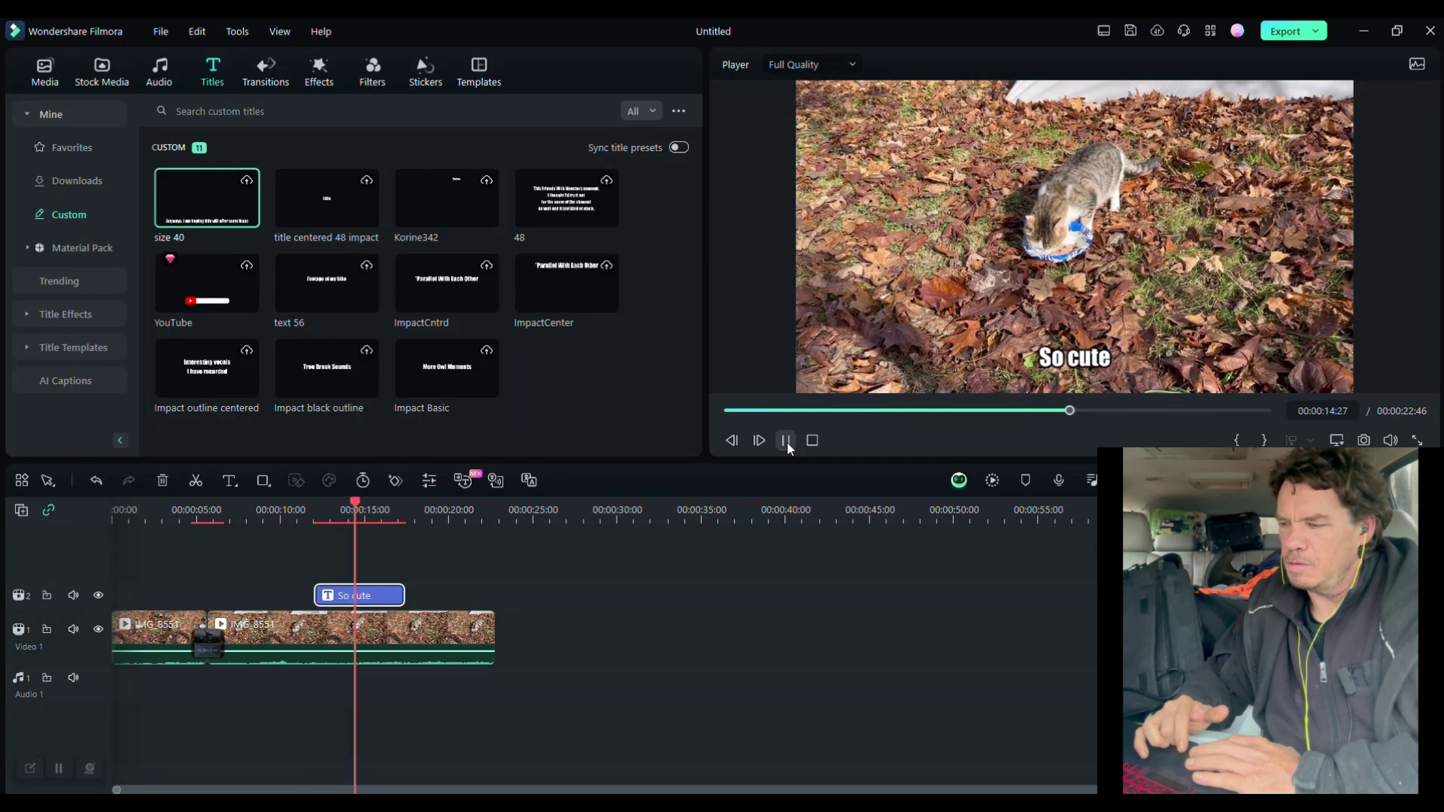
{"action": "left_click", "coordinate": [787, 440]}
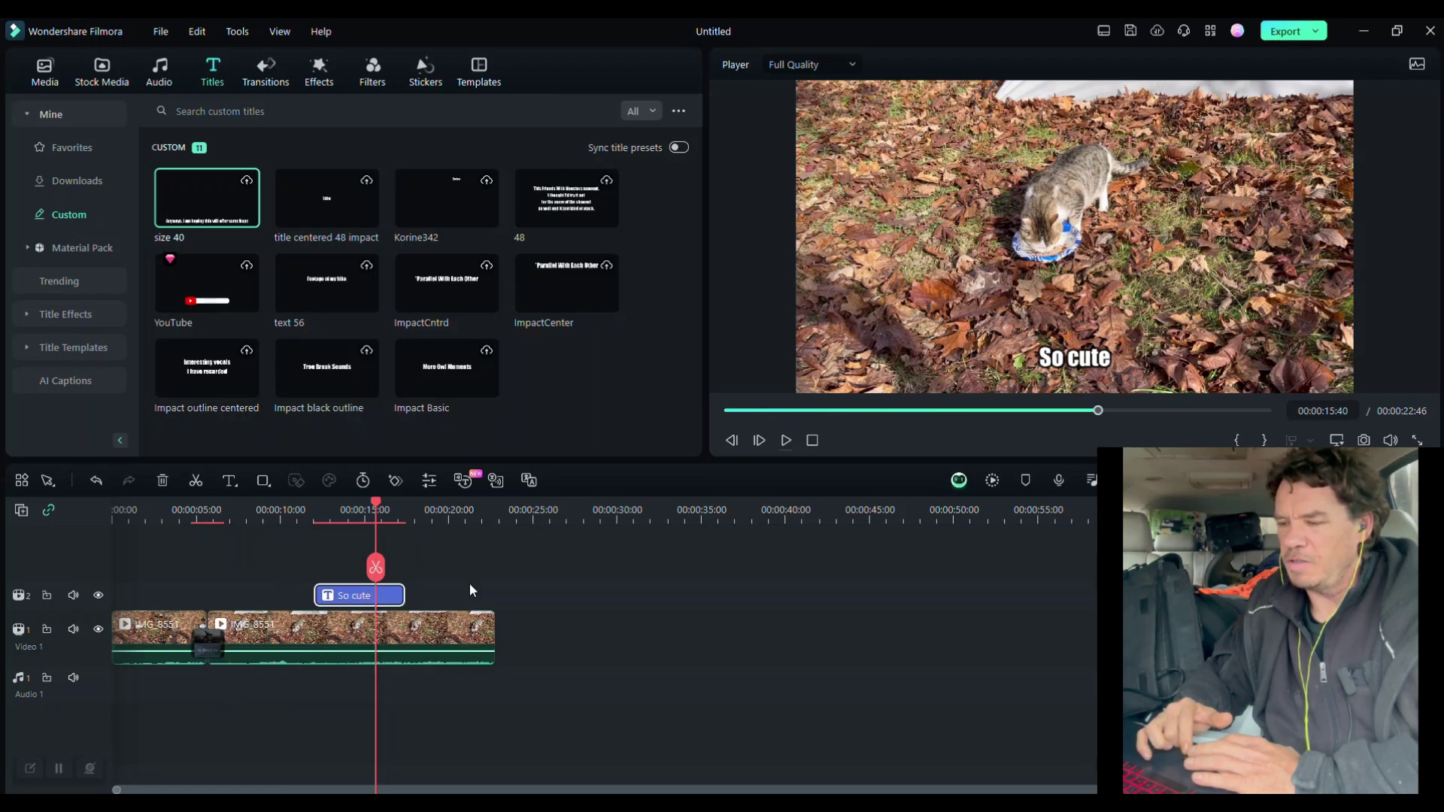
- Import 'Good Energy - Dyalla' and lay it on Audio 1 from the project start
{"action": "left_click", "coordinate": [44, 69]}
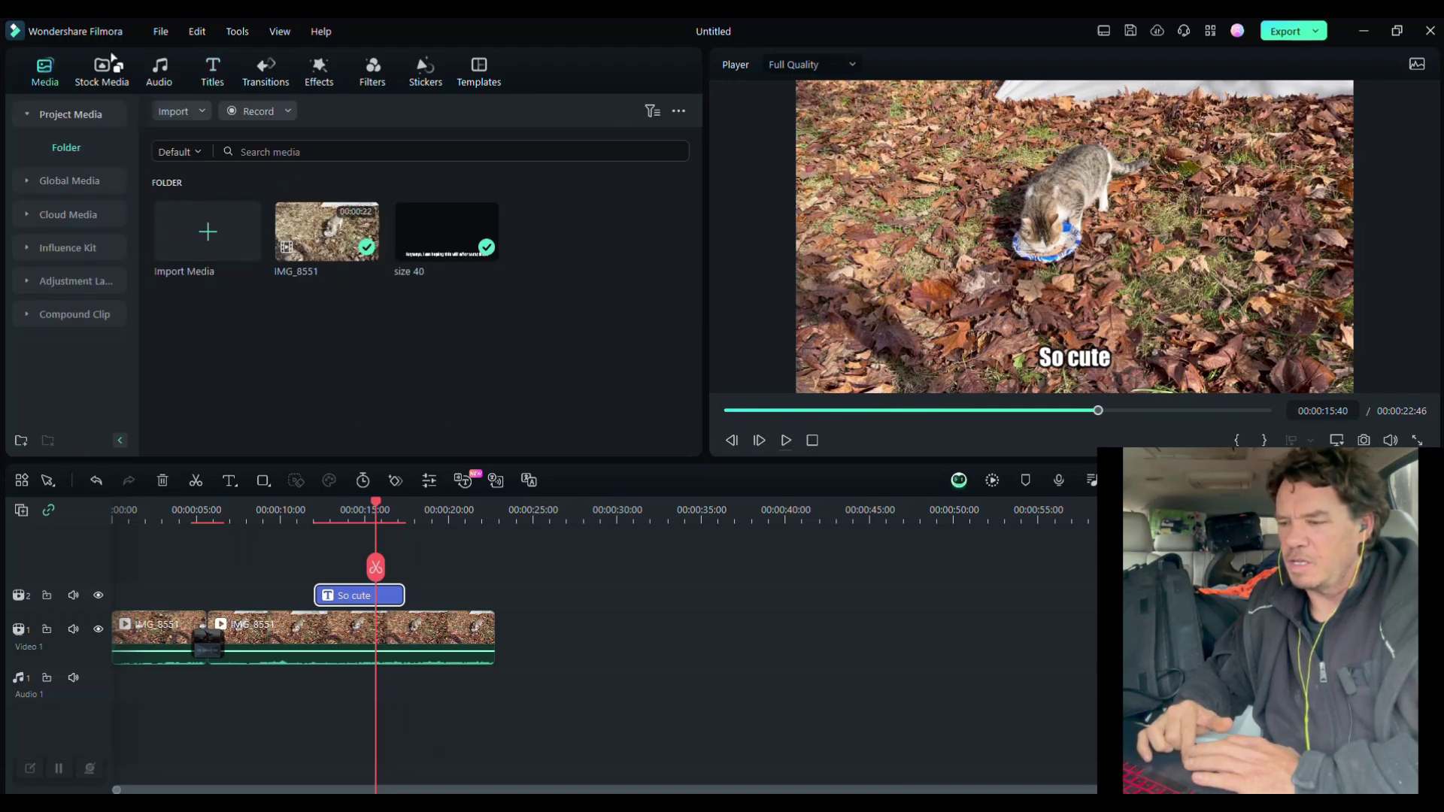
{"action": "double_click", "coordinate": [419, 354]}
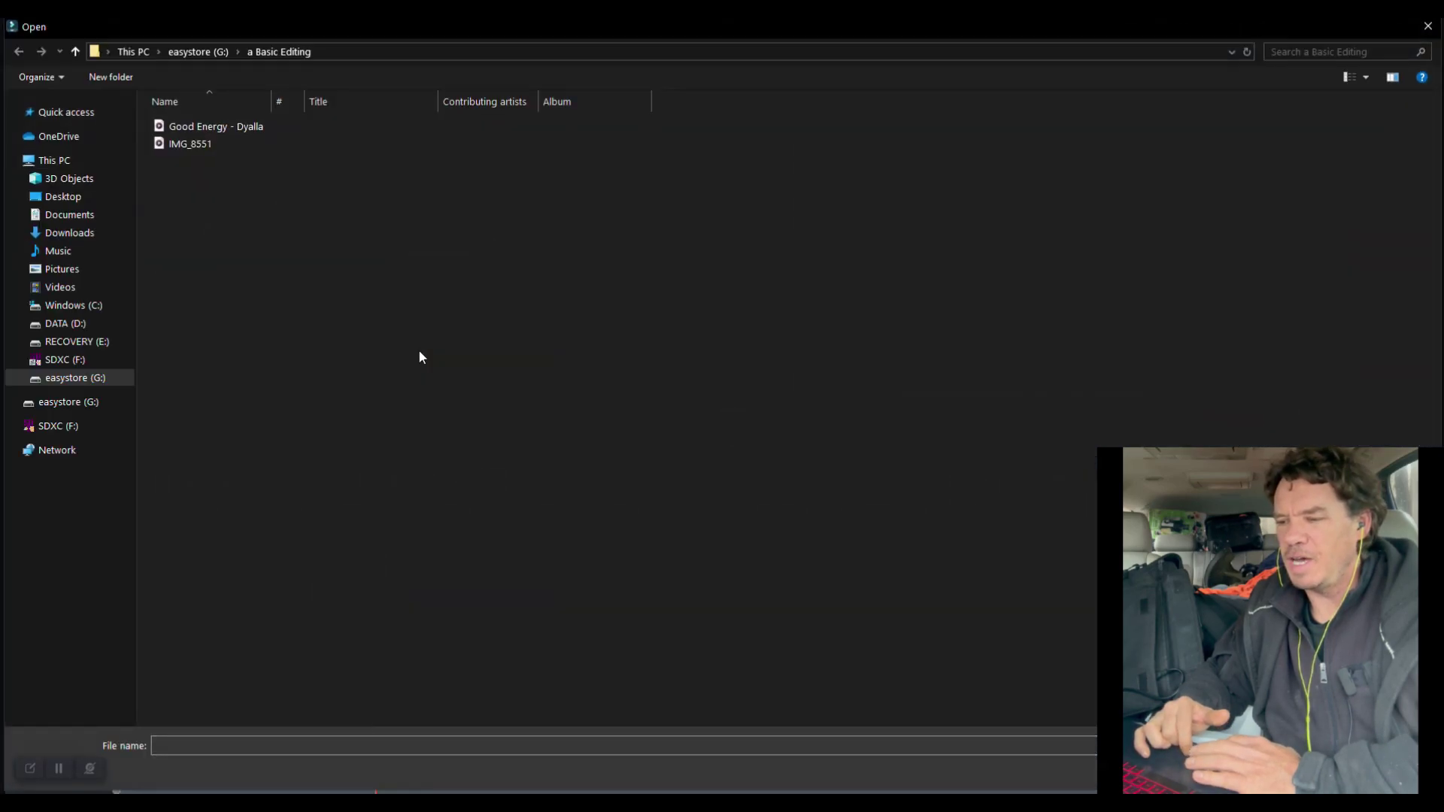
{"action": "left_click", "coordinate": [236, 132]}
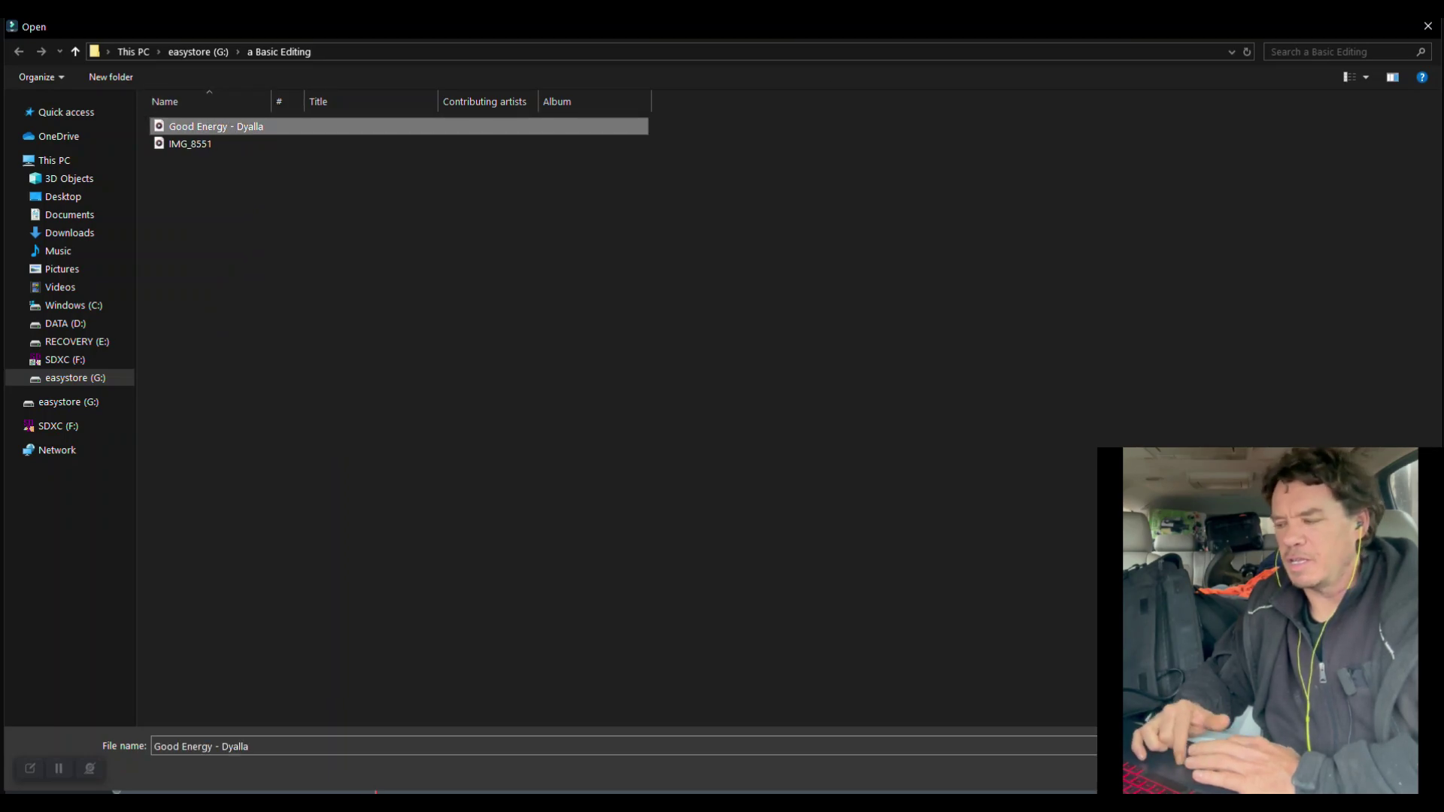
{"action": "key", "text": "Return"}
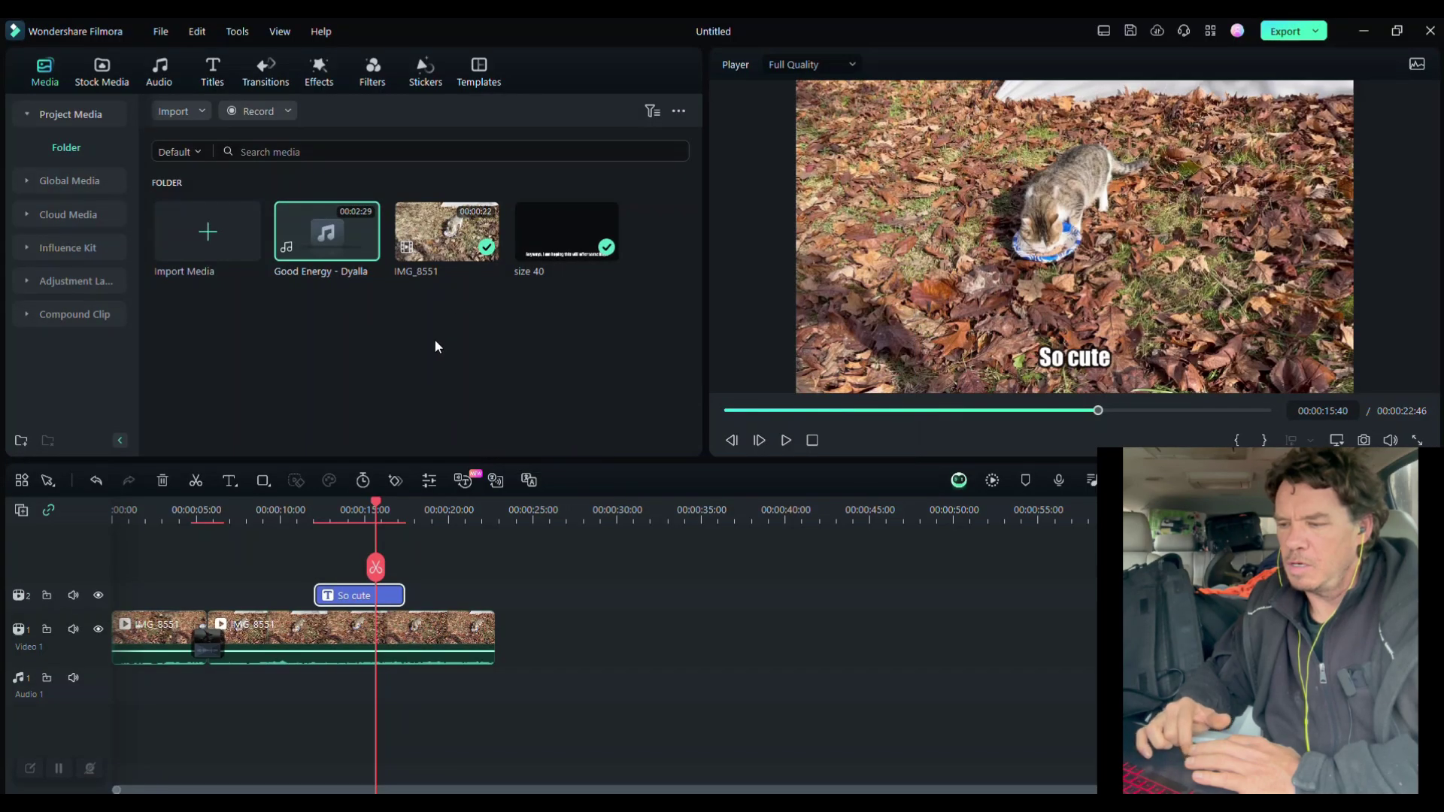
{"action": "mouse_move", "coordinate": [311, 225]}
{"action": "left_click_drag", "start_coordinate": [331, 278], "coordinate": [105, 679]}
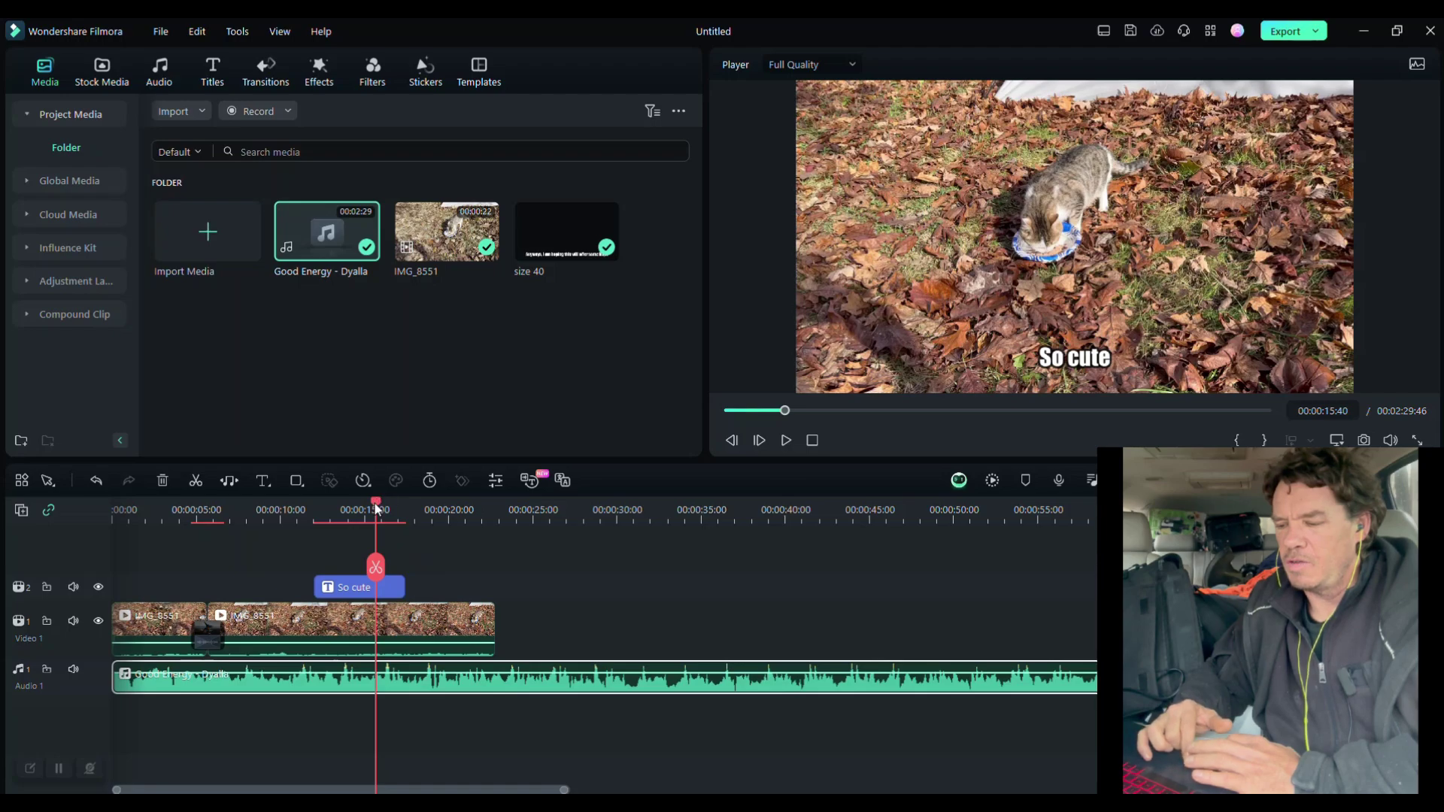
- Split the music at the video's last frame, 00:00:22:46, and delete the leftover part
{"action": "left_click_drag", "start_coordinate": [377, 510], "coordinate": [499, 506]}
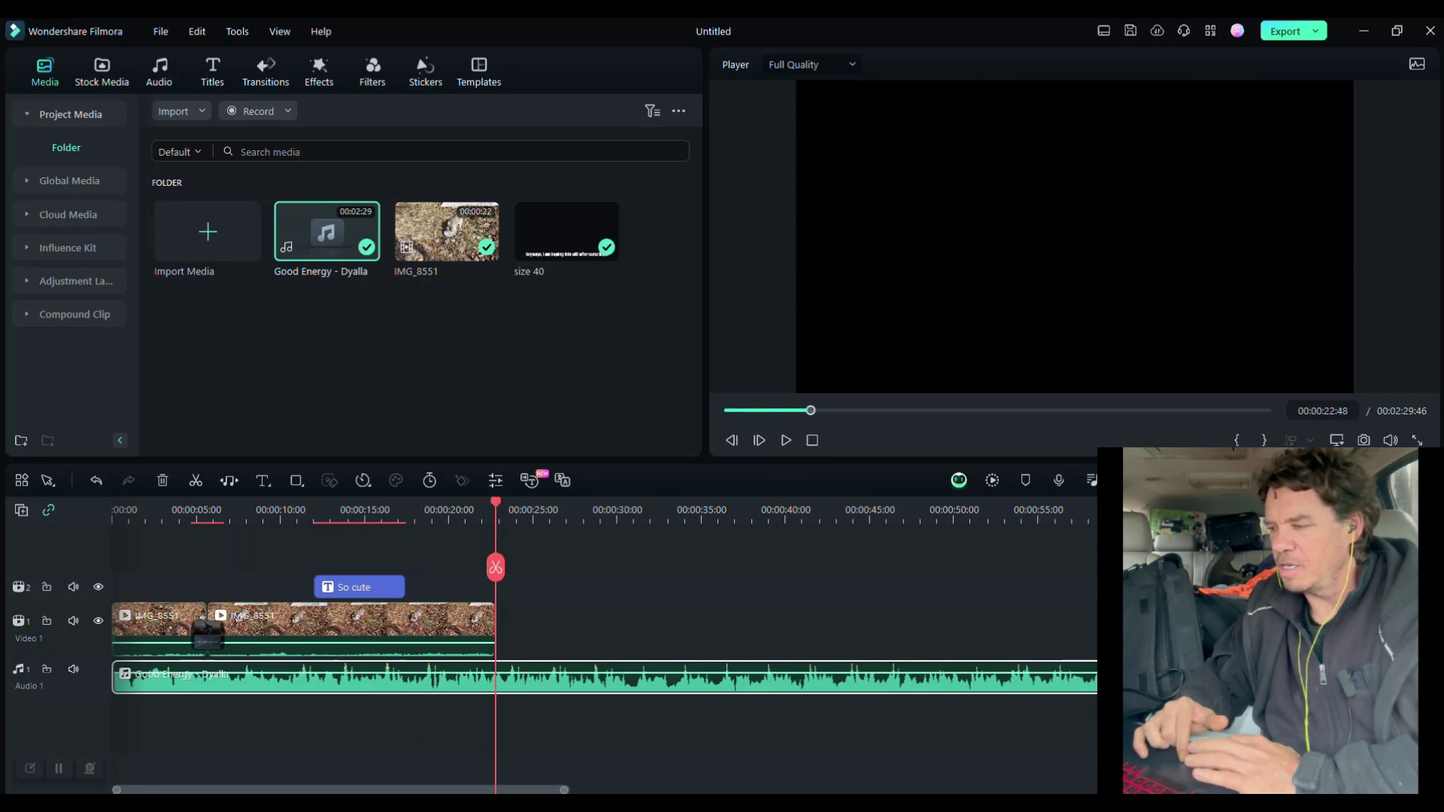
{"action": "scroll", "coordinate": [954, 516], "scroll_direction": "up", "scroll_amount": 5}
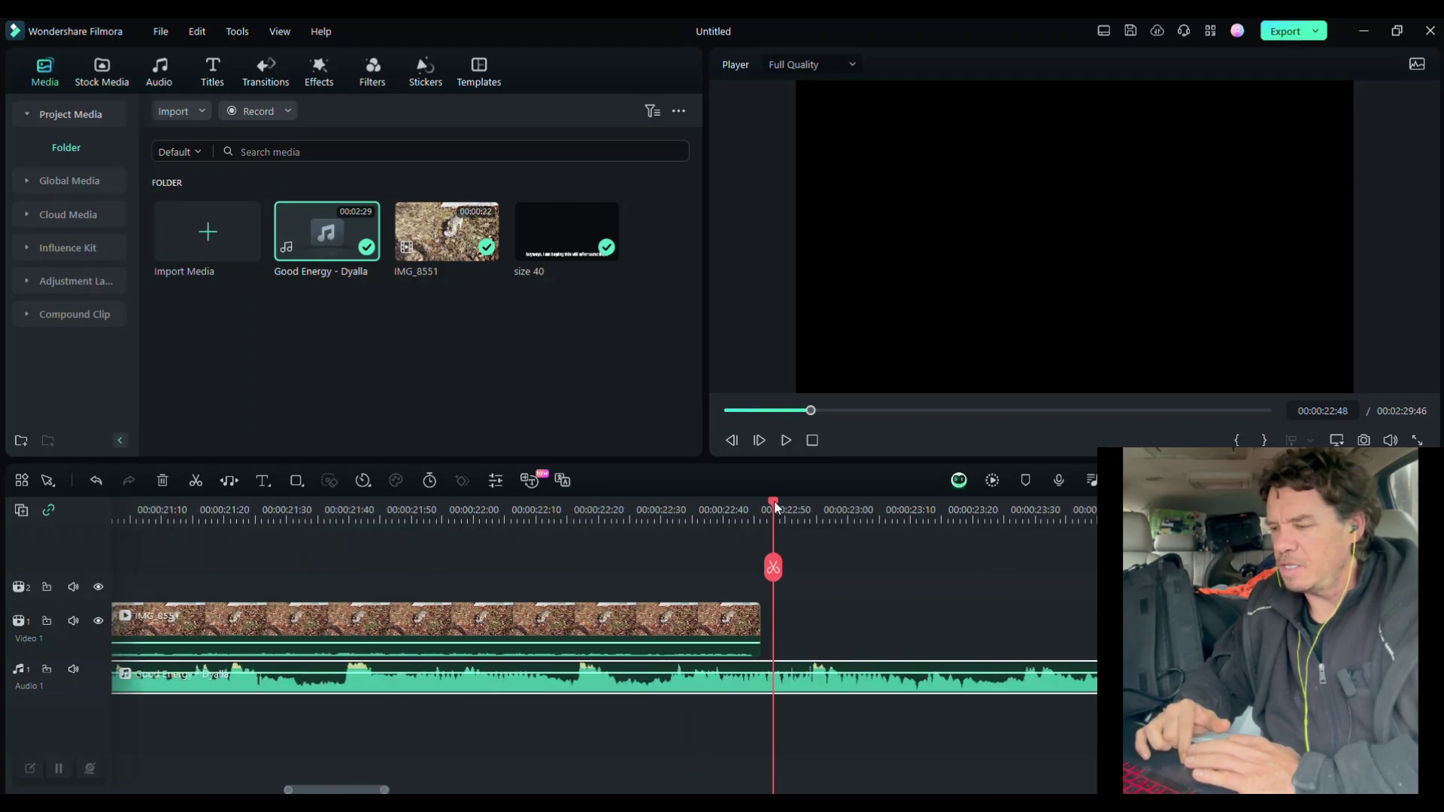
{"action": "left_click_drag", "start_coordinate": [774, 506], "coordinate": [765, 507]}
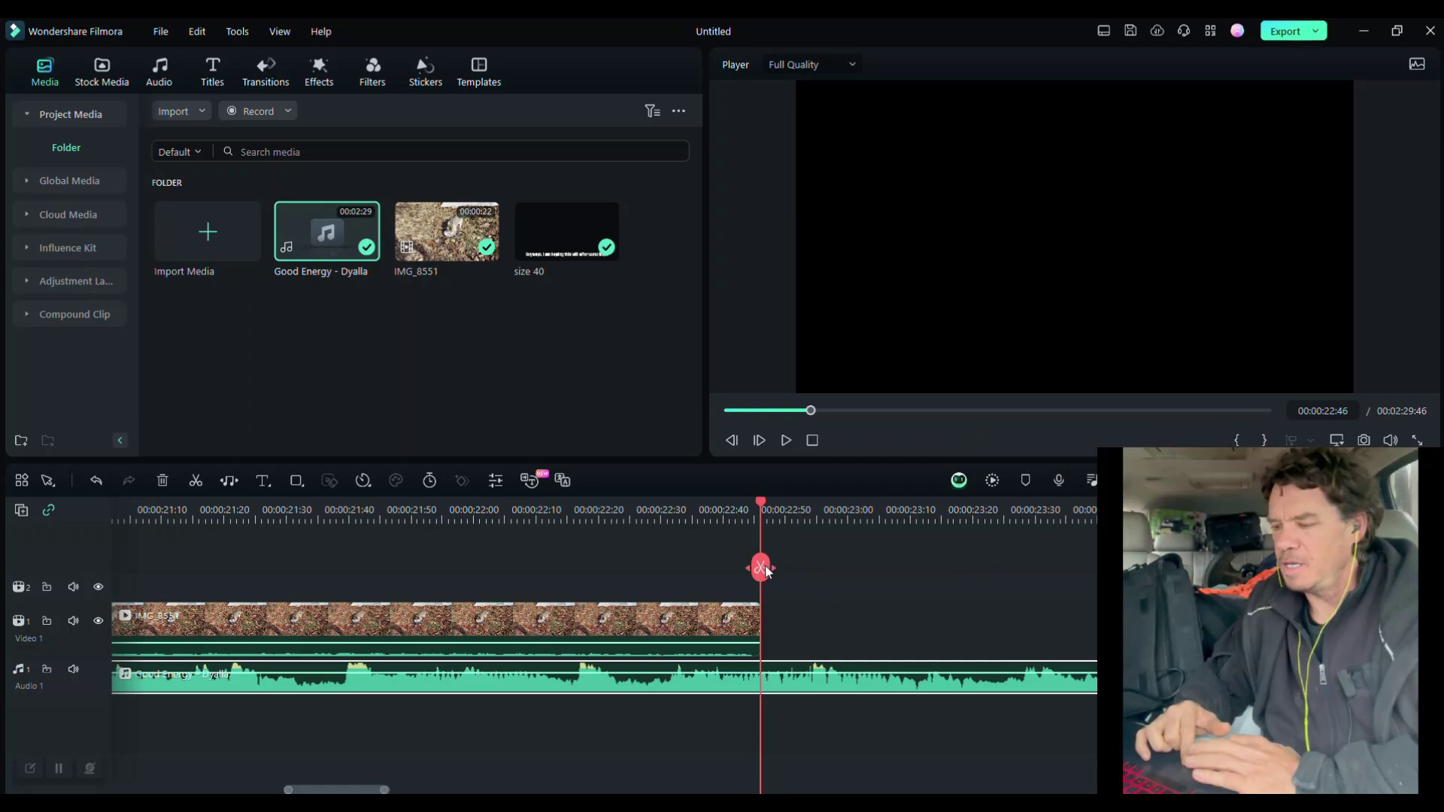
{"action": "left_click", "coordinate": [766, 568]}
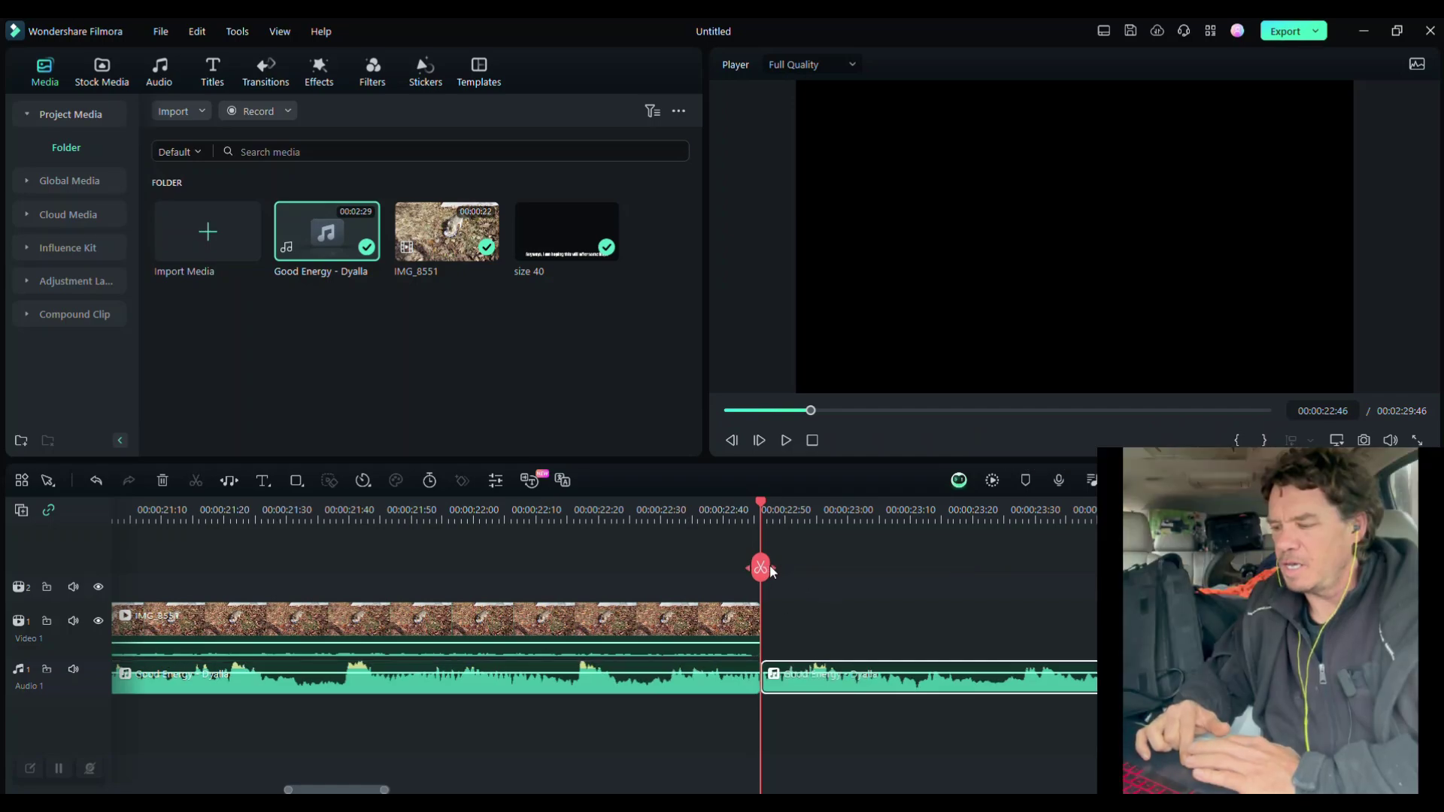
{"action": "right_click", "coordinate": [811, 677]}
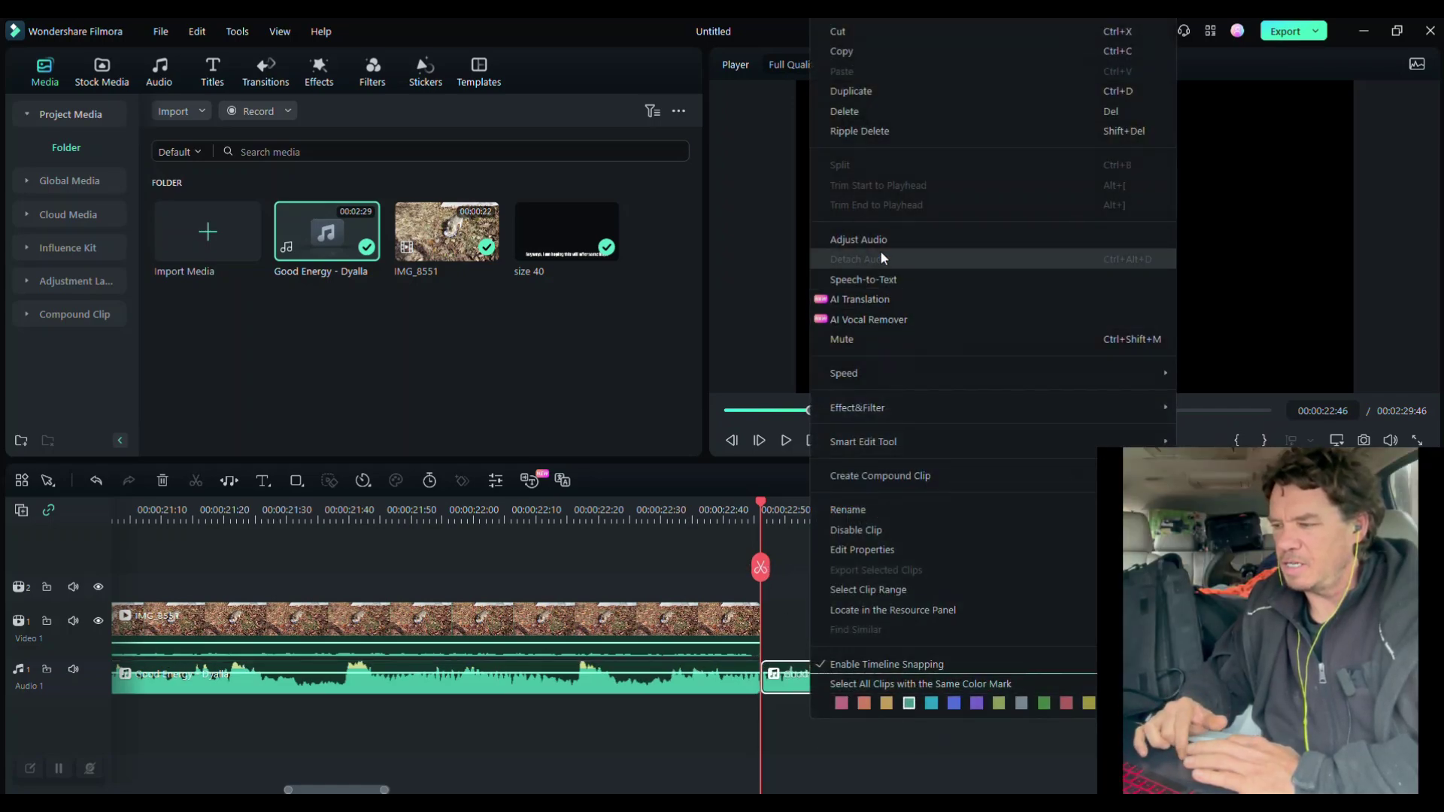
{"action": "left_click", "coordinate": [847, 113]}
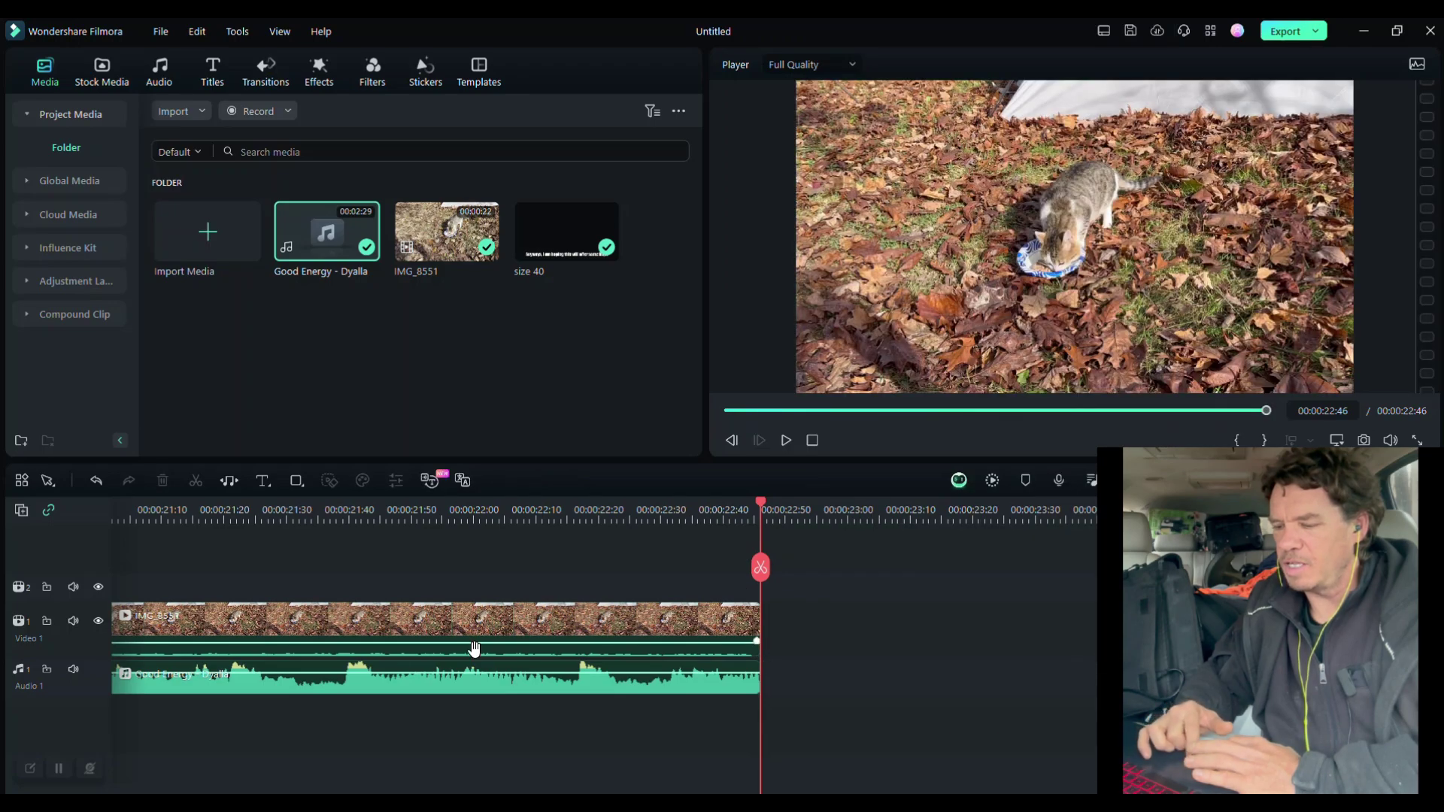
- Lower the trimmed music's volume and return the playhead to the start
{"action": "left_click", "coordinate": [412, 673]}
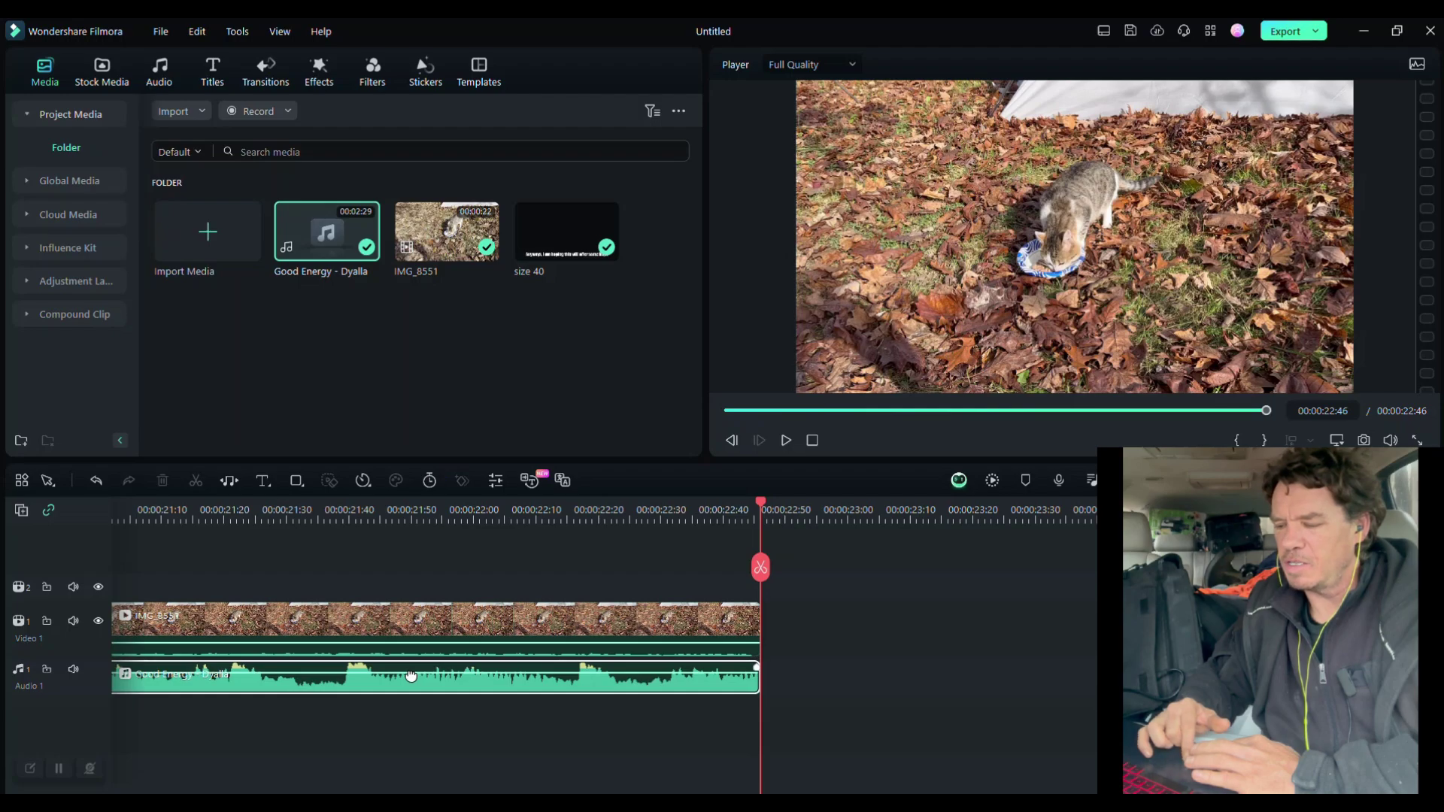
{"action": "left_click_drag", "start_coordinate": [412, 675], "coordinate": [412, 678]}
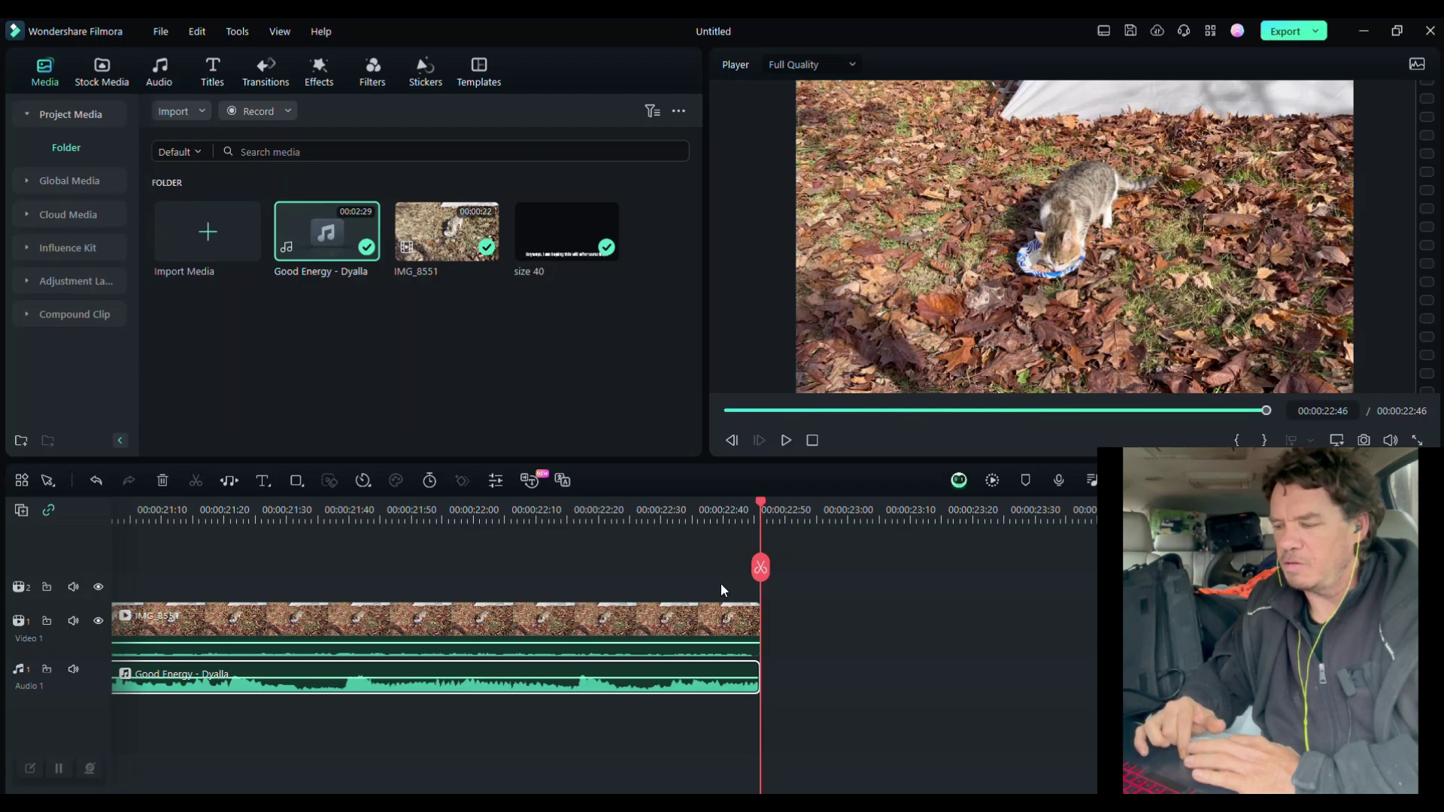
{"action": "left_click", "coordinate": [727, 411]}
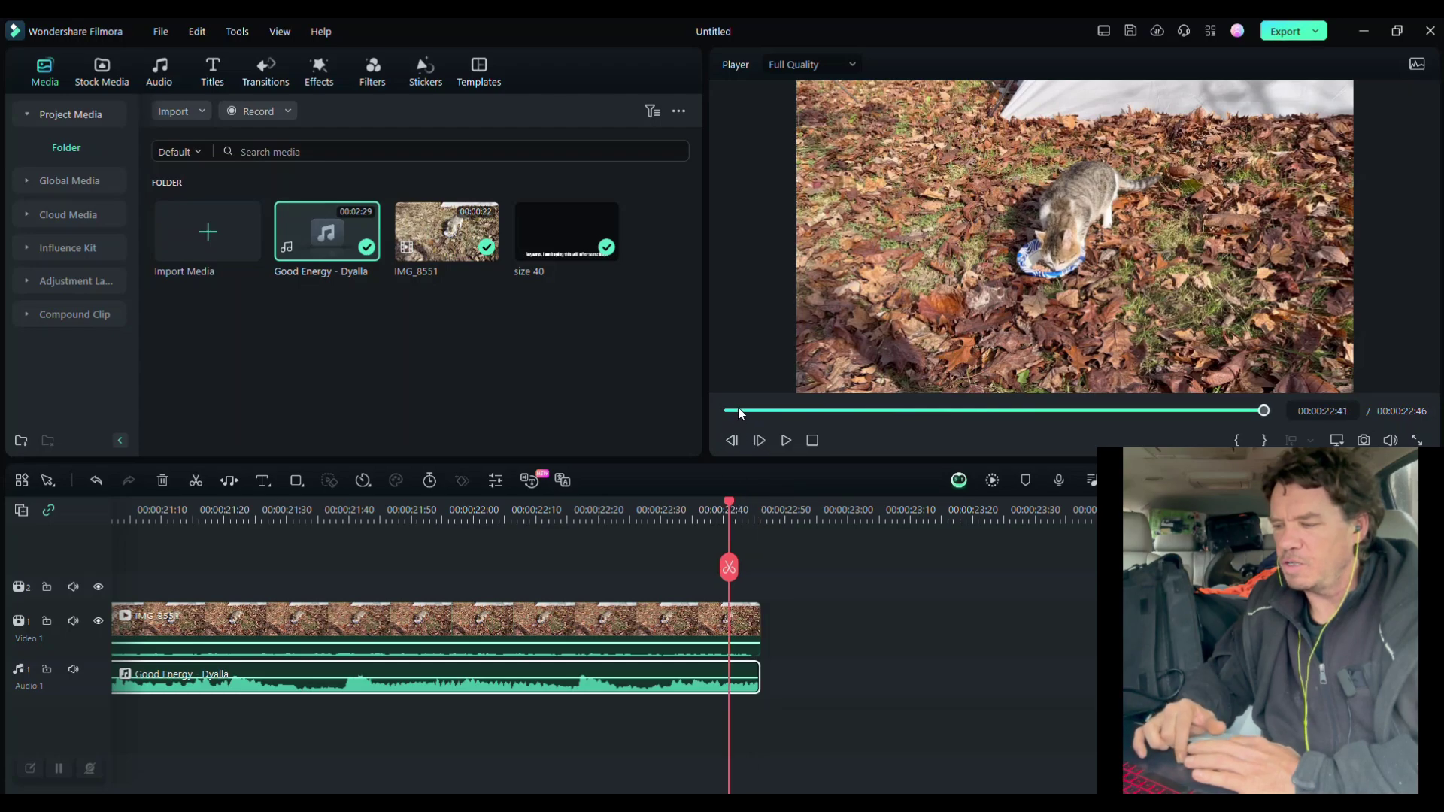
{"action": "key", "text": "ctrl+equal"}
{"action": "key", "text": "ctrl+equal"}
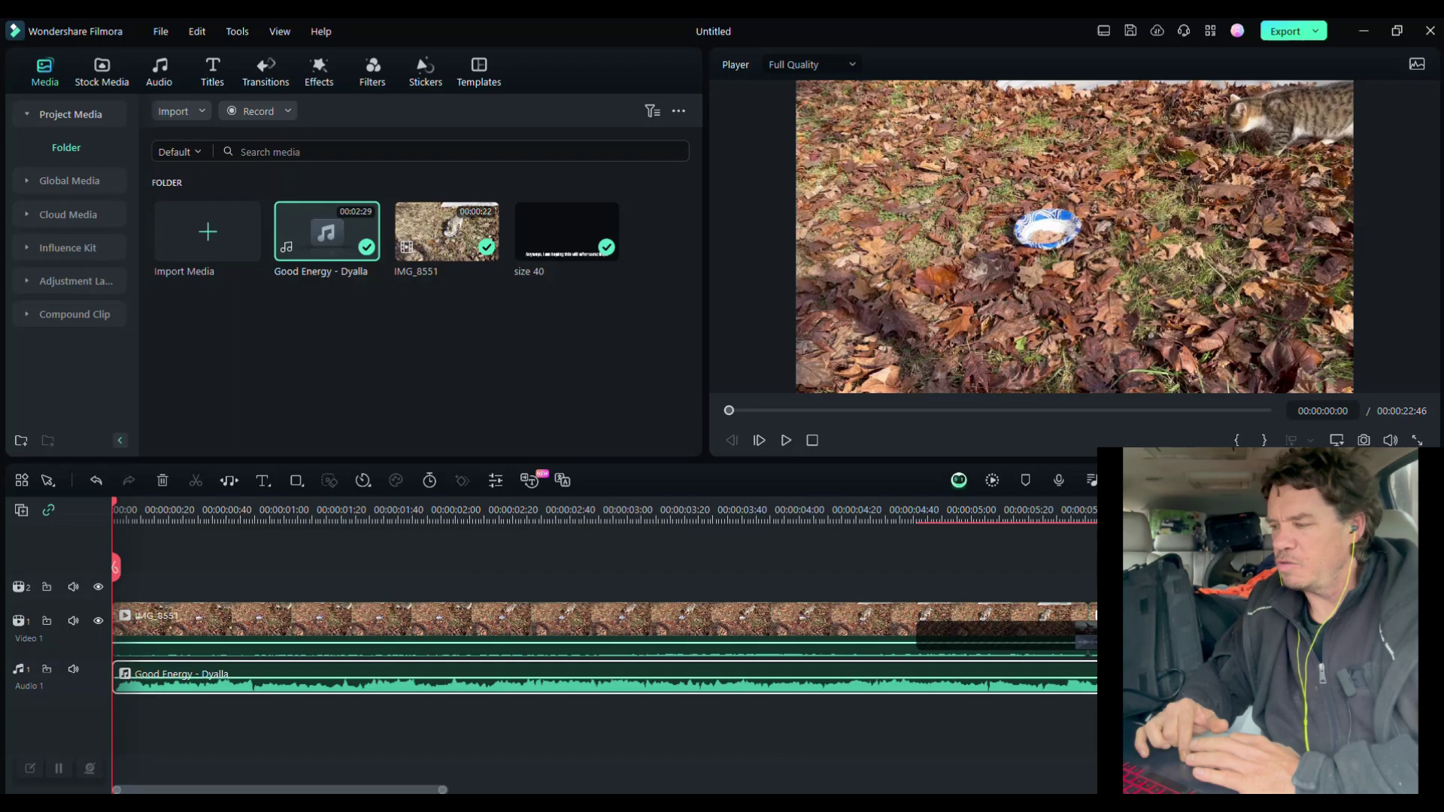
{"action": "key", "text": "ctrl+minus"}
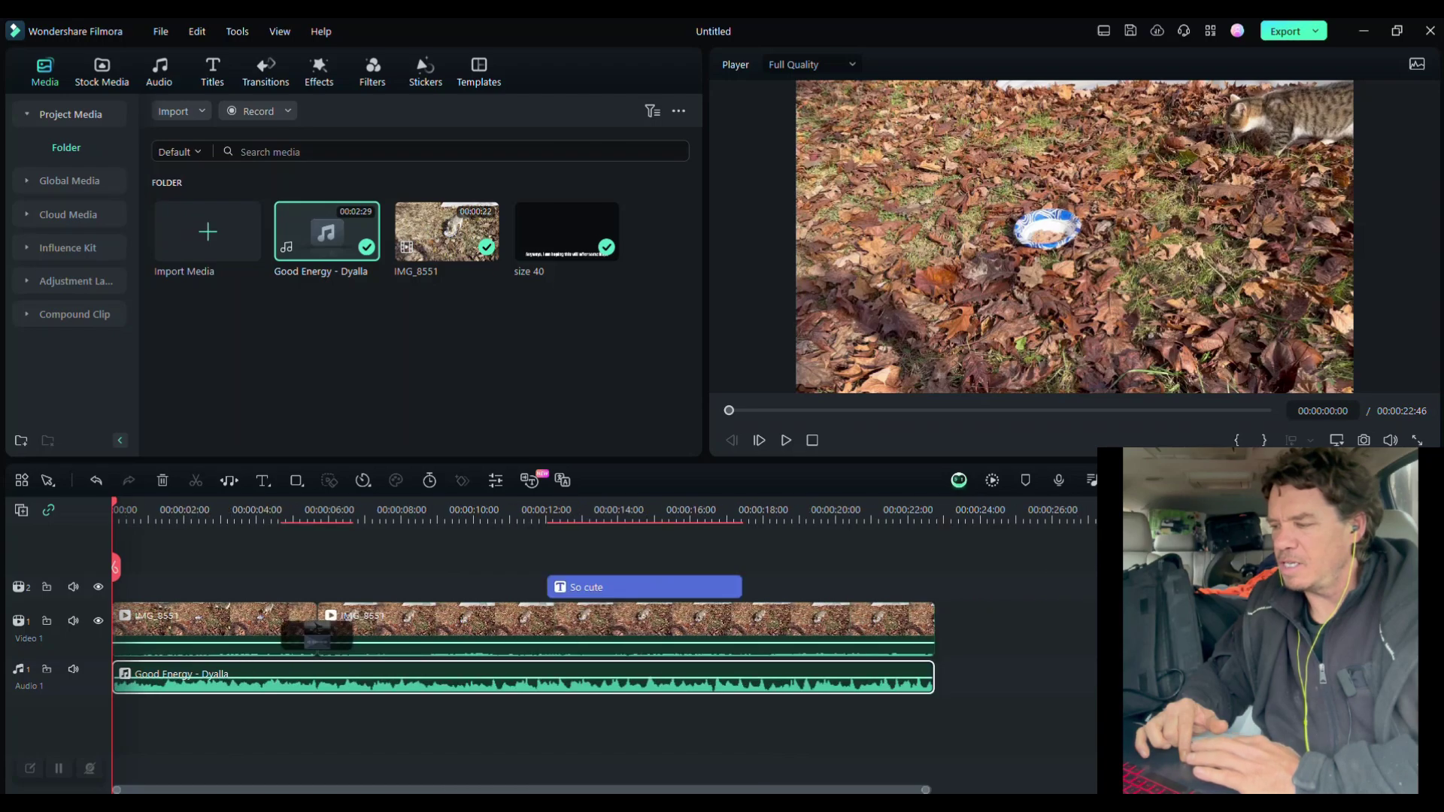
{"action": "left_click", "coordinate": [787, 441]}
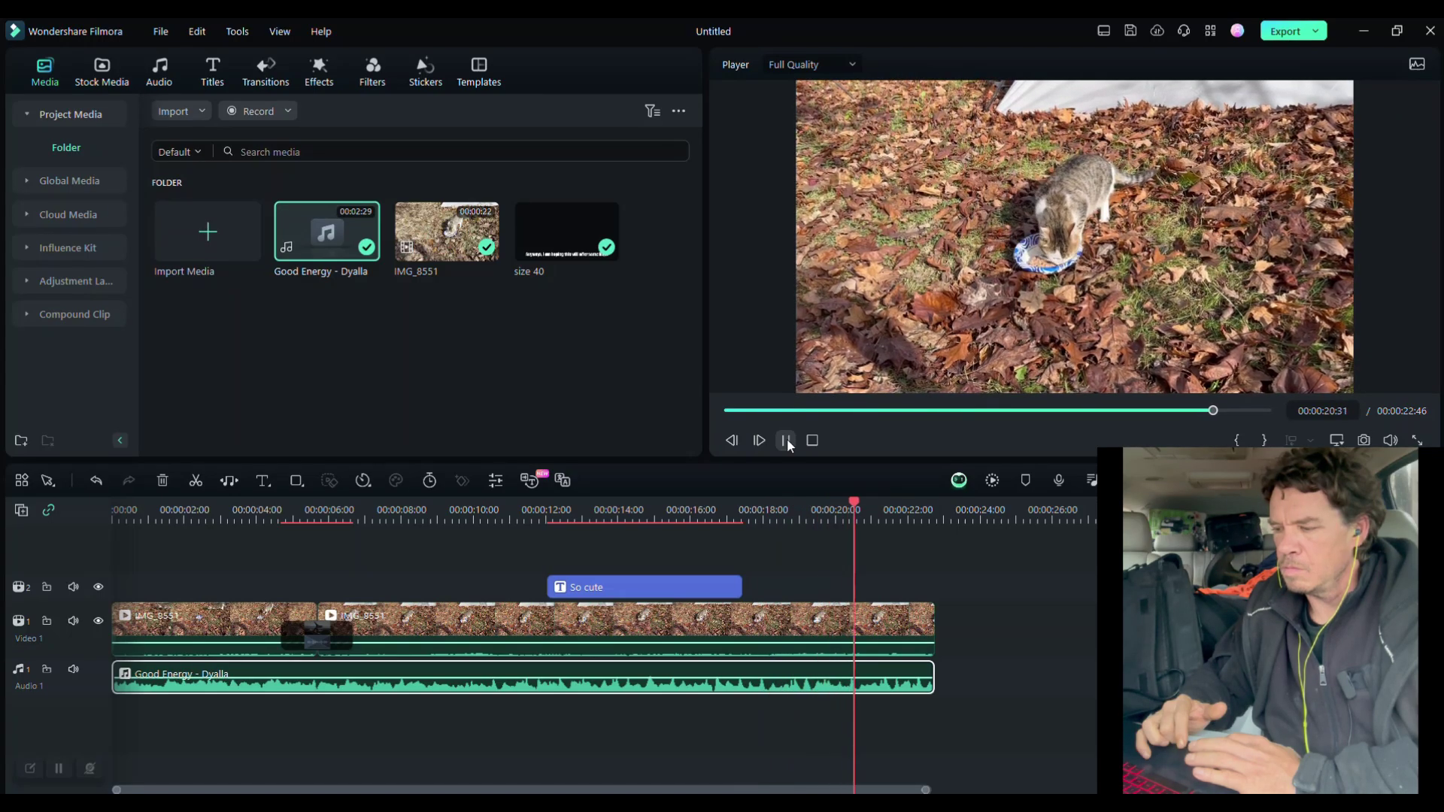
- Shift the 'So cute' title later on track 2, past the 15-second mark
{"action": "left_click", "coordinate": [787, 441]}
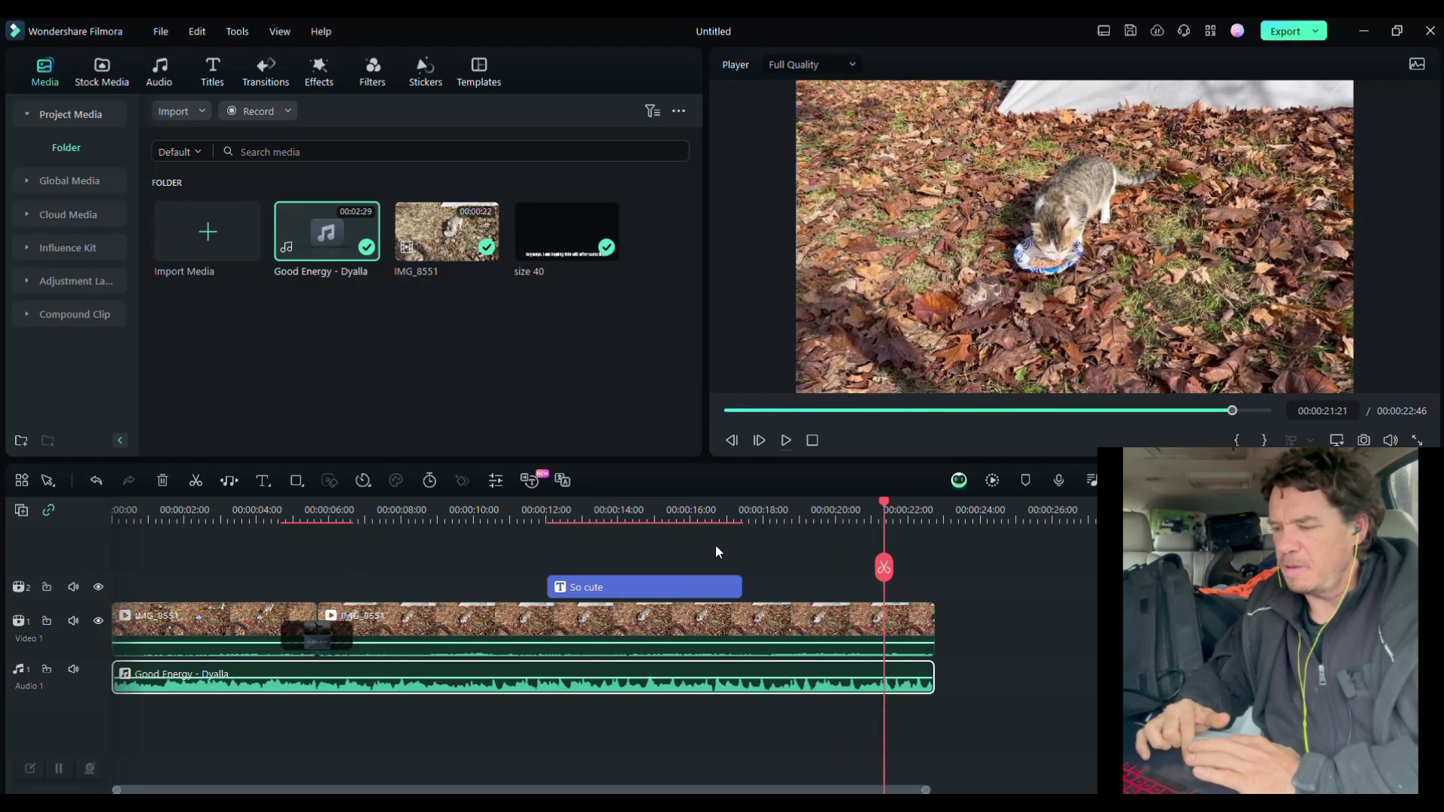
{"action": "left_click_drag", "start_coordinate": [652, 595], "coordinate": [766, 595]}
{"action": "left_click_drag", "start_coordinate": [885, 503], "coordinate": [764, 512]}
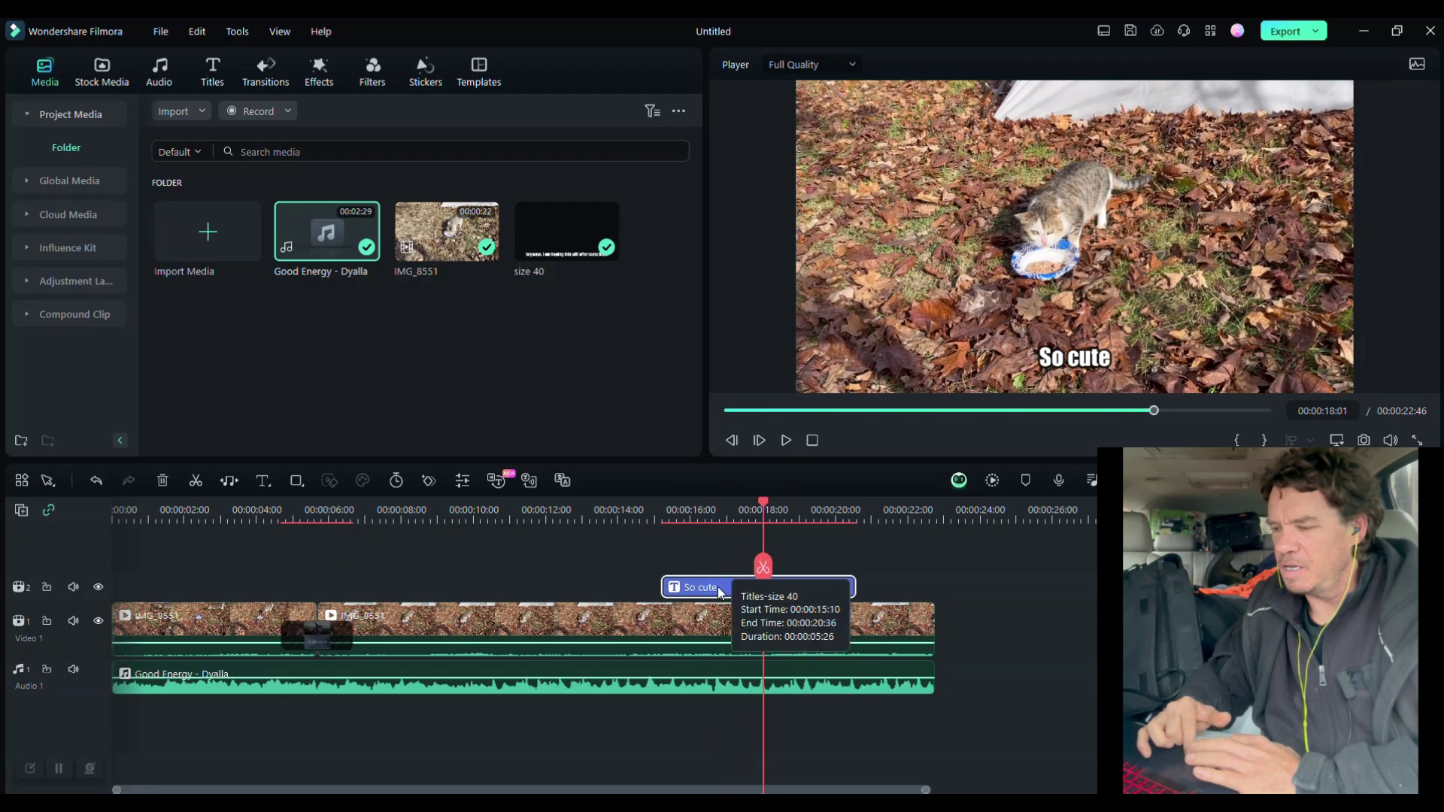
{"action": "left_click_drag", "start_coordinate": [728, 587], "coordinate": [771, 588]}
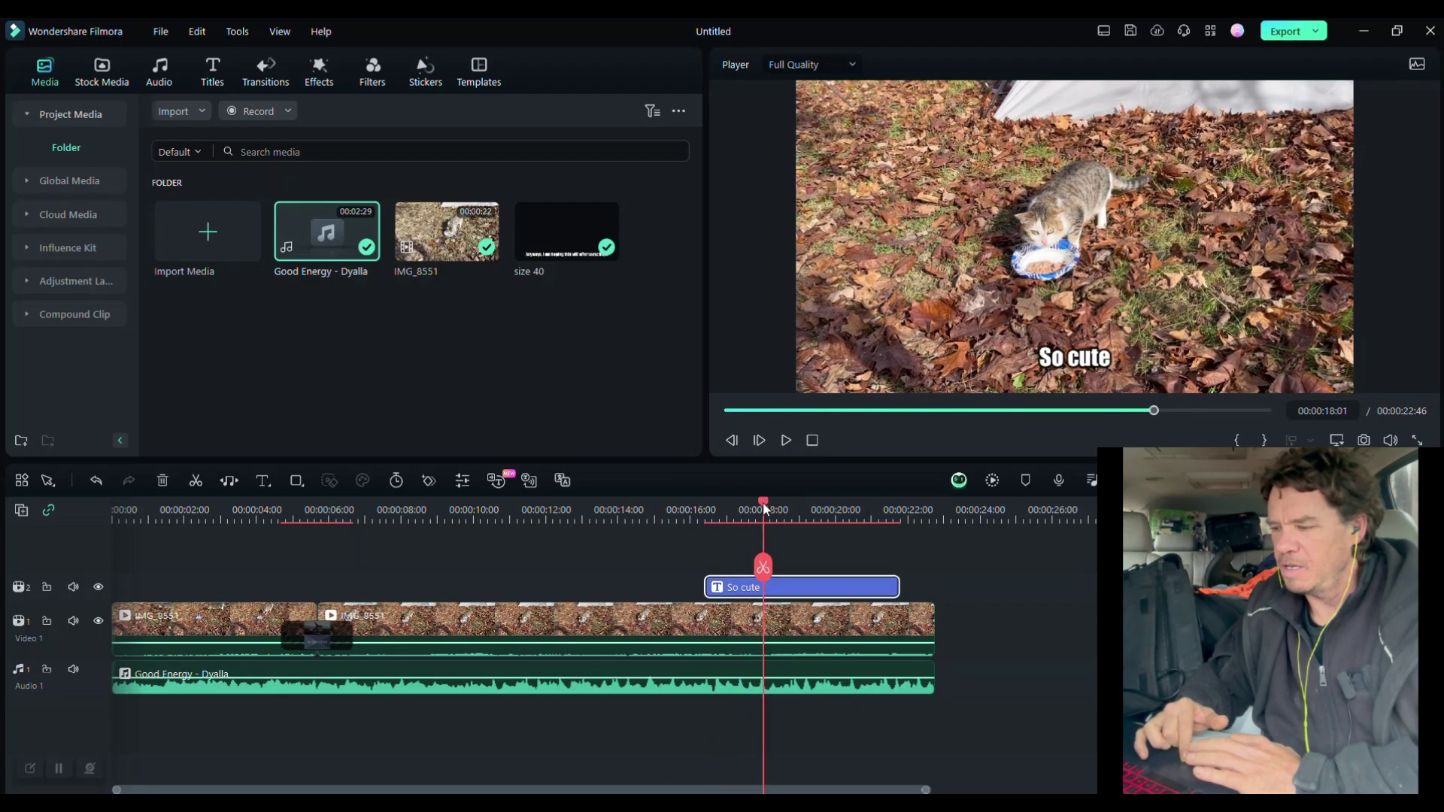
- Trim the title to end near 00:00:20 and play back the retimed title
{"action": "left_click_drag", "start_coordinate": [766, 509], "coordinate": [835, 525]}
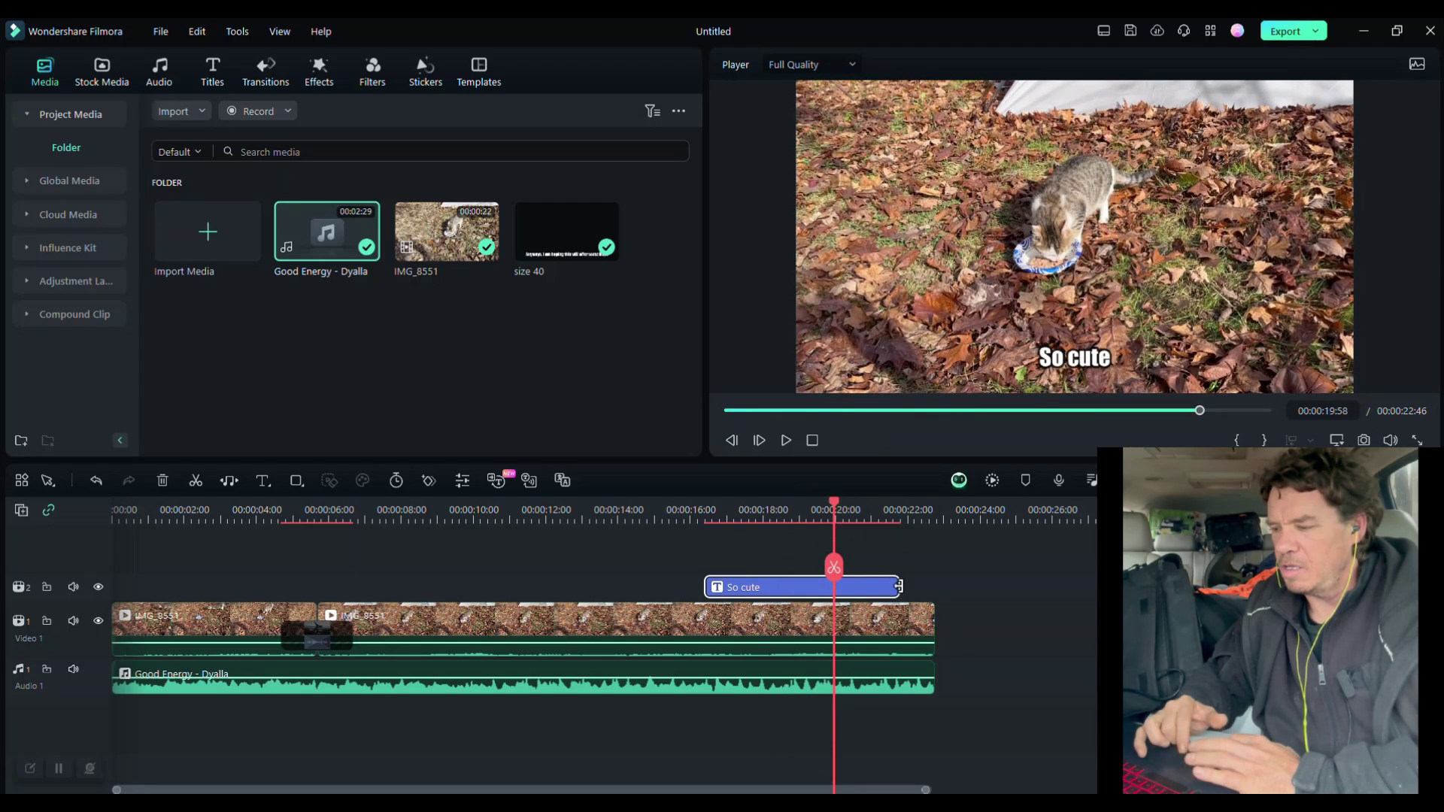
{"action": "left_click_drag", "start_coordinate": [900, 587], "coordinate": [838, 590]}
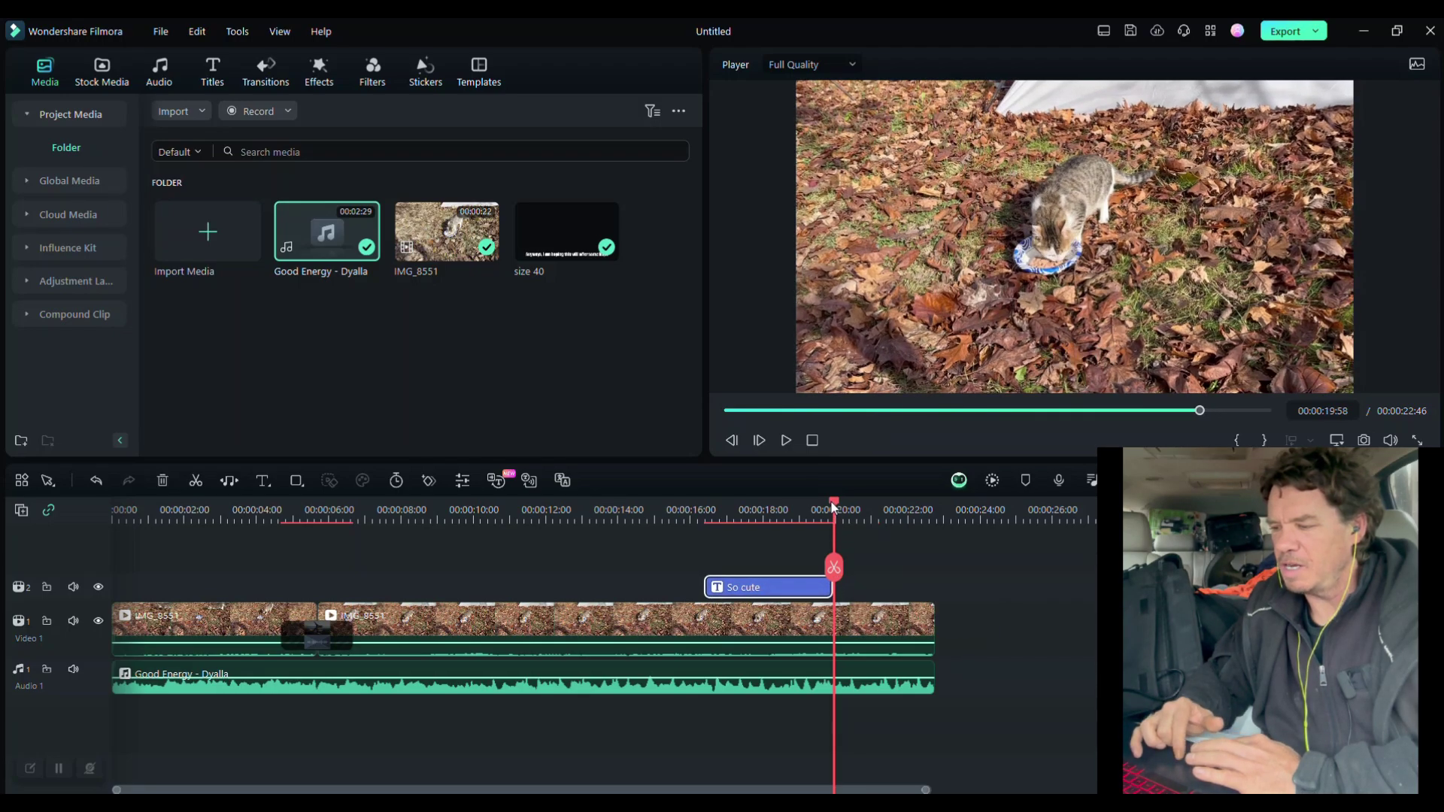
{"action": "left_click_drag", "start_coordinate": [833, 507], "coordinate": [684, 507]}
{"action": "left_click", "coordinate": [787, 441]}
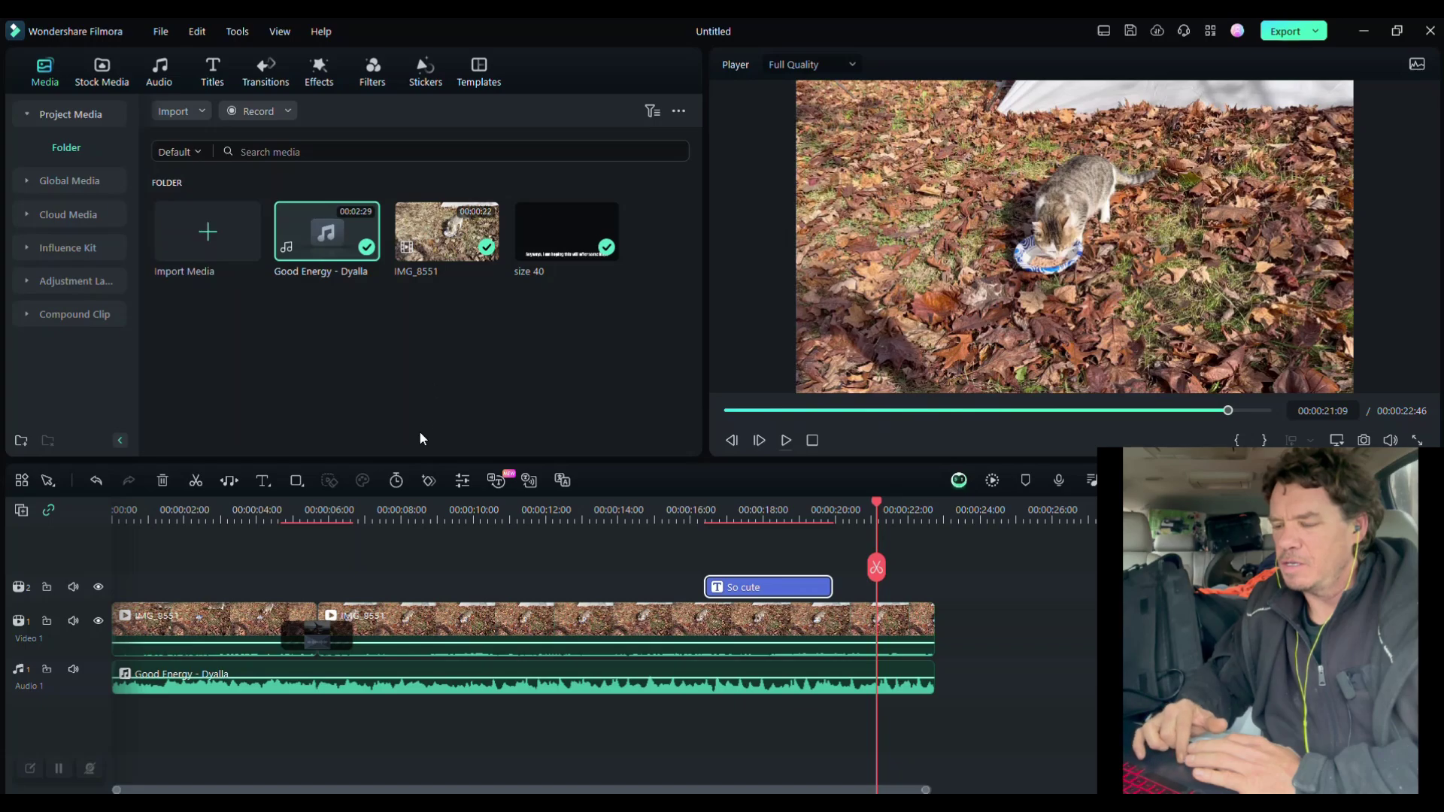
- Open File Explorer at This PC with Win+E
{"action": "key", "text": "super+e"}
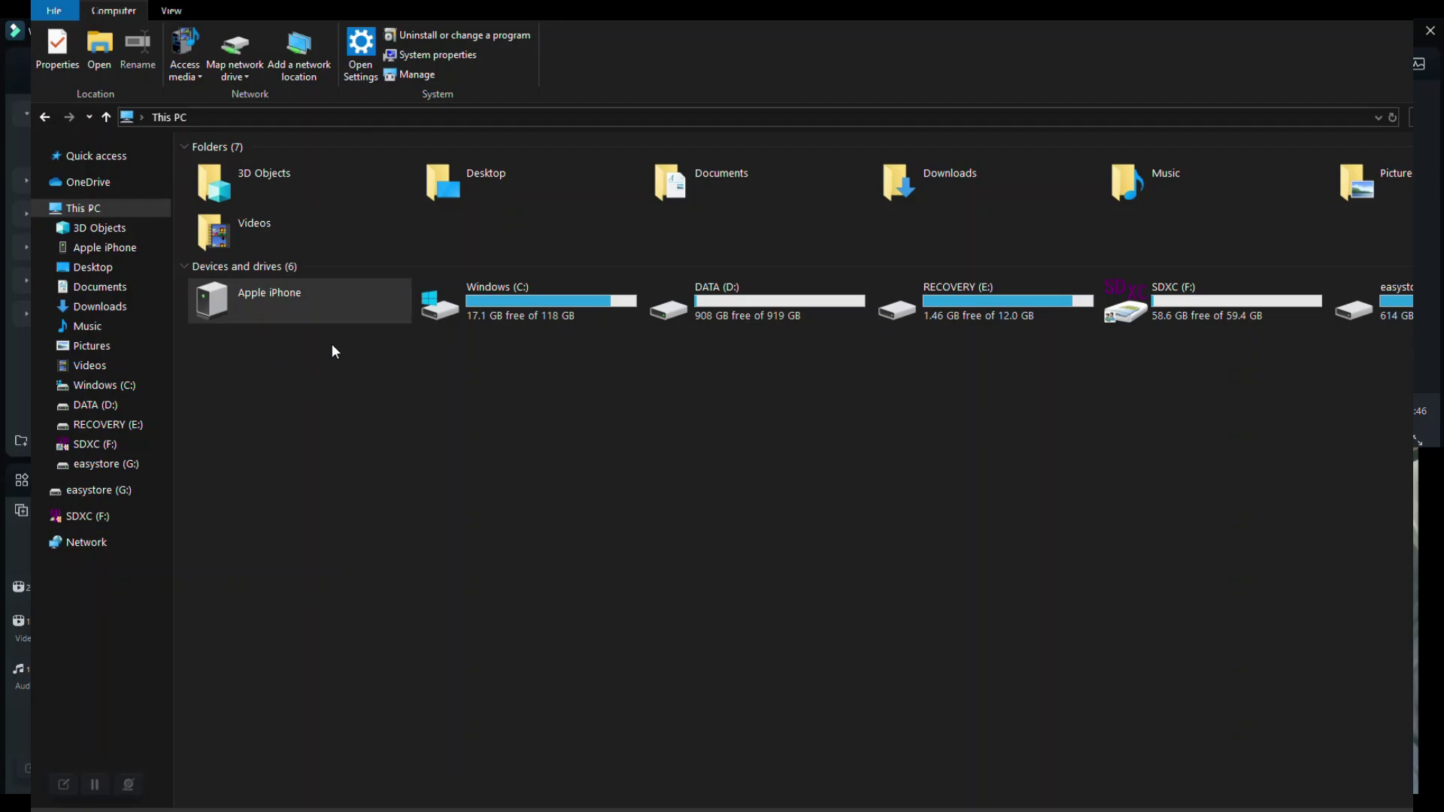
- Browse the Apple iPhone's Internal Storage into the 202411_ folder listing IMG_8534–IMG_8568 clips
{"action": "double_click", "coordinate": [272, 305]}
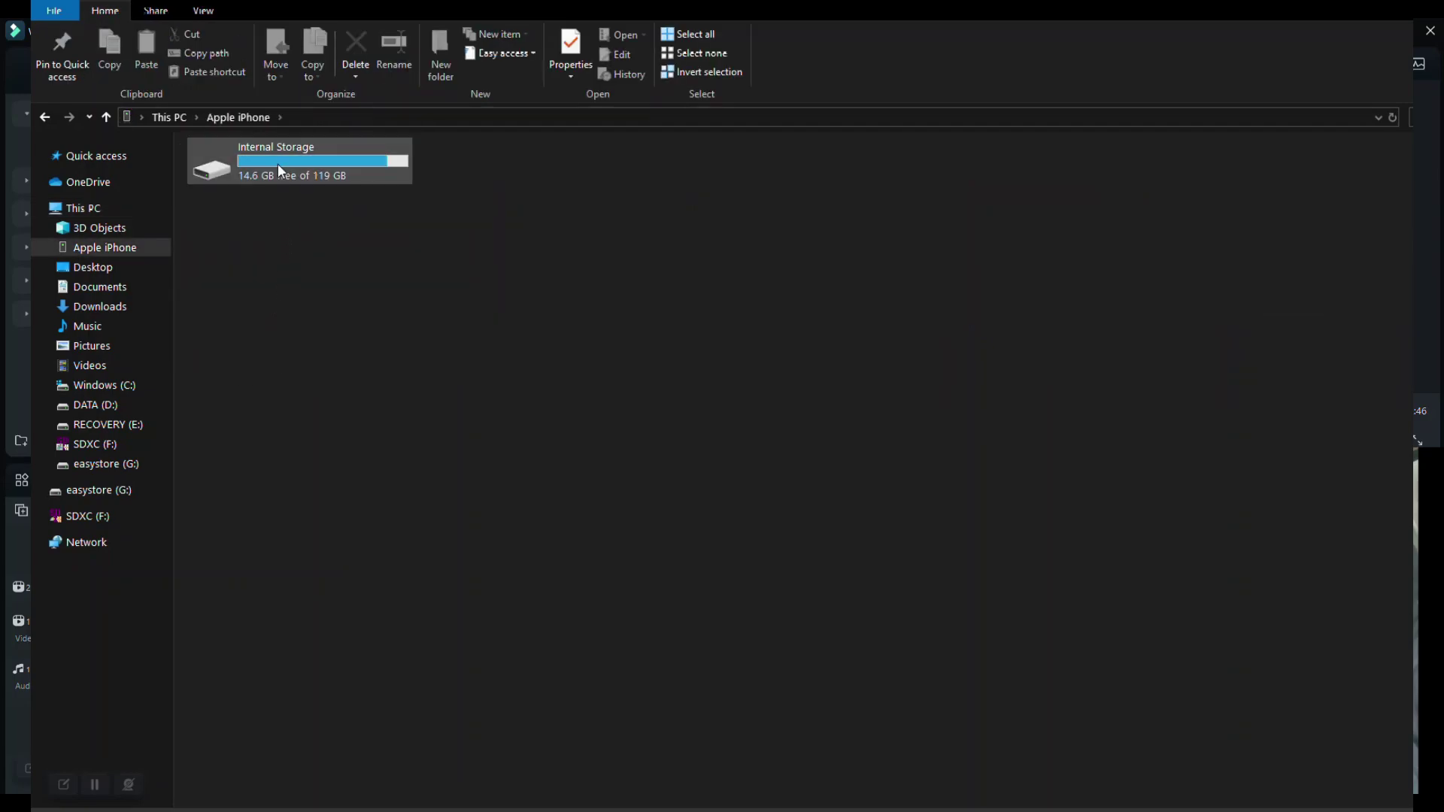
{"action": "left_click", "coordinate": [278, 160]}
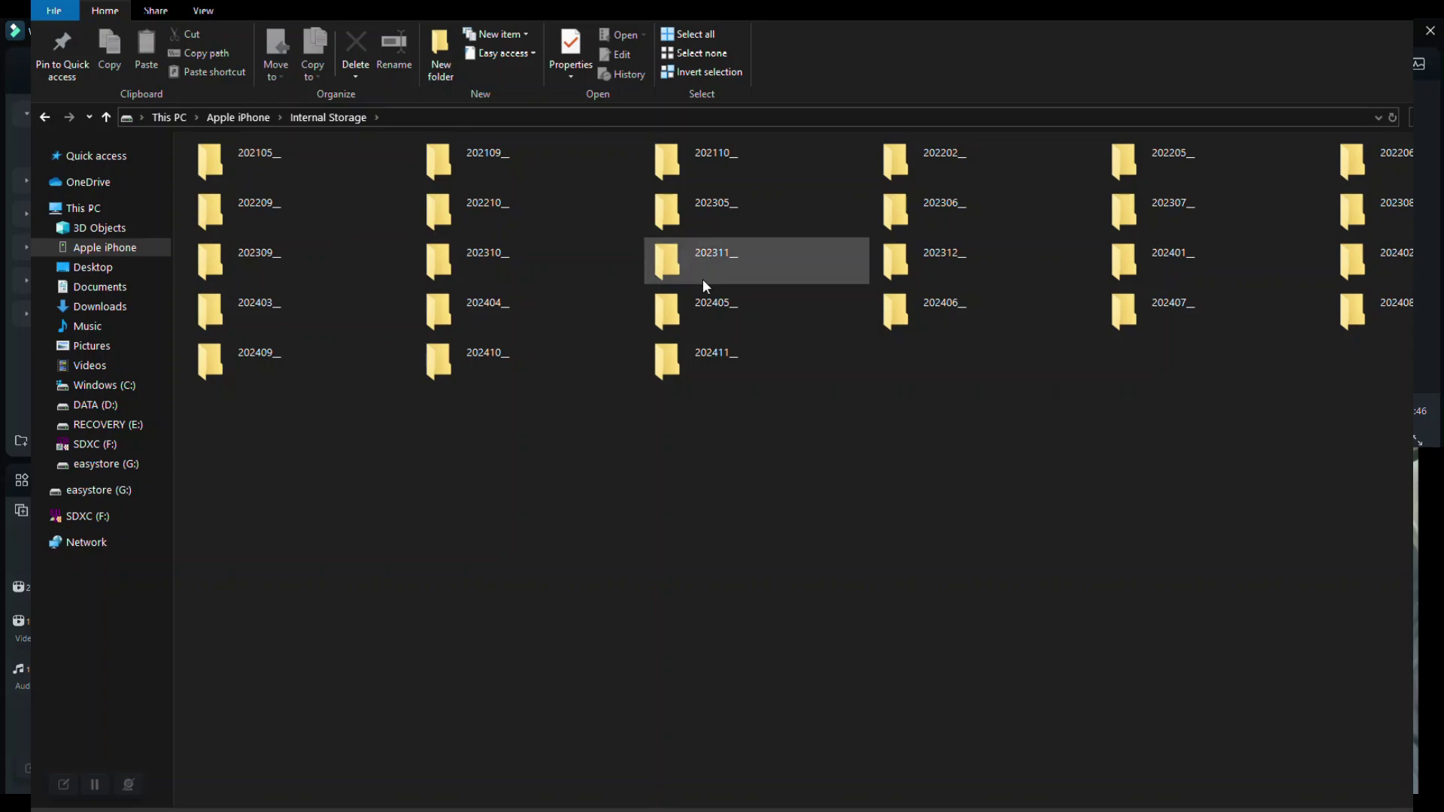
{"action": "double_click", "coordinate": [678, 354]}
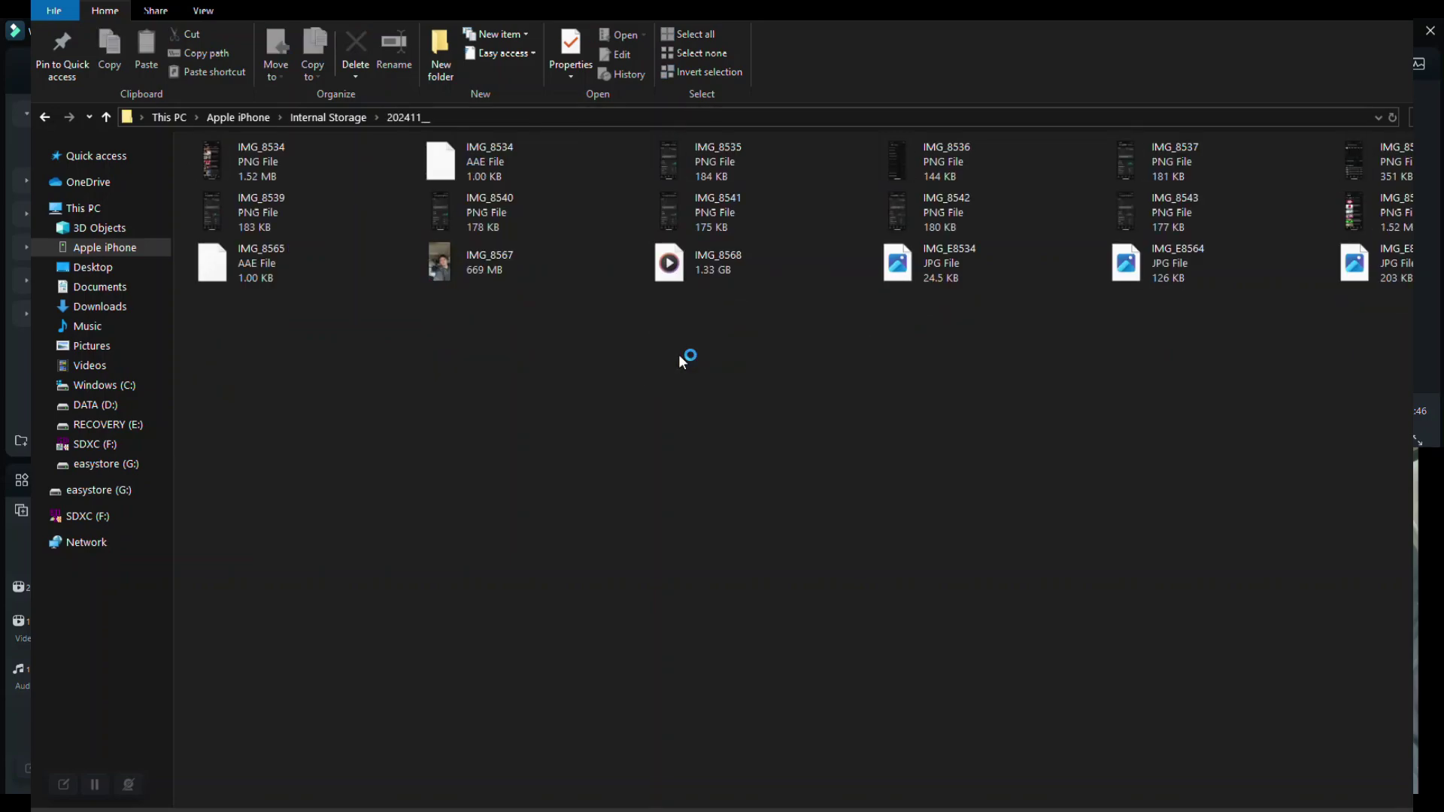